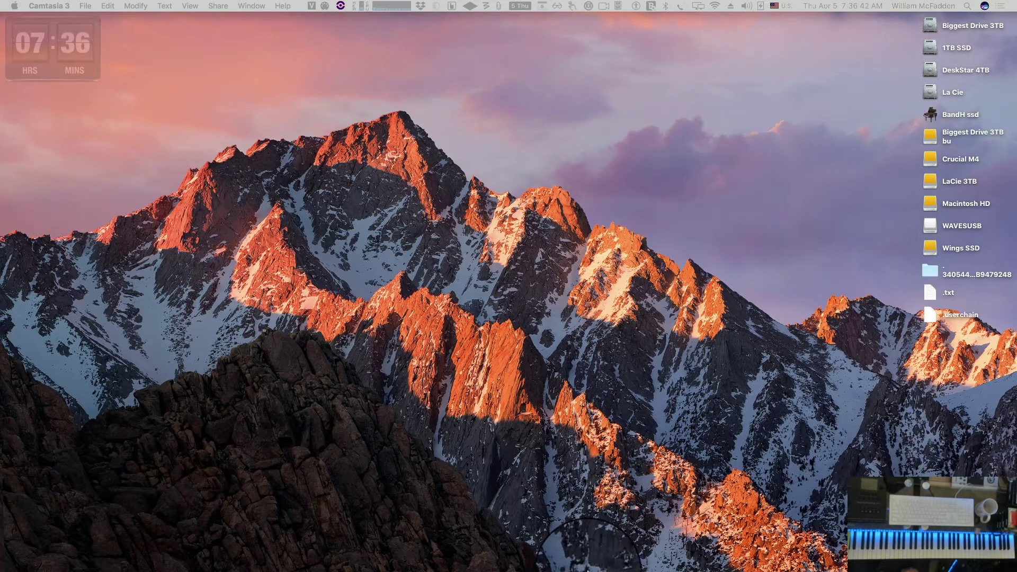
Launch Cubase and open TemplateCubase - All.cpr from OrbComposer_1.0.0 (1) > daw templates > Cubase
mouse_move(622, 562)
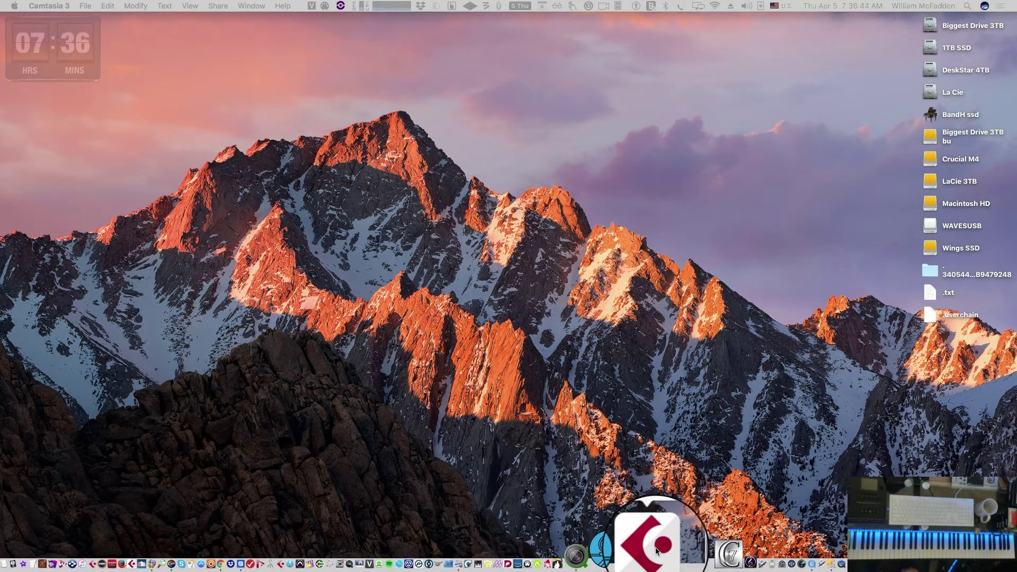
left_click(656, 548)
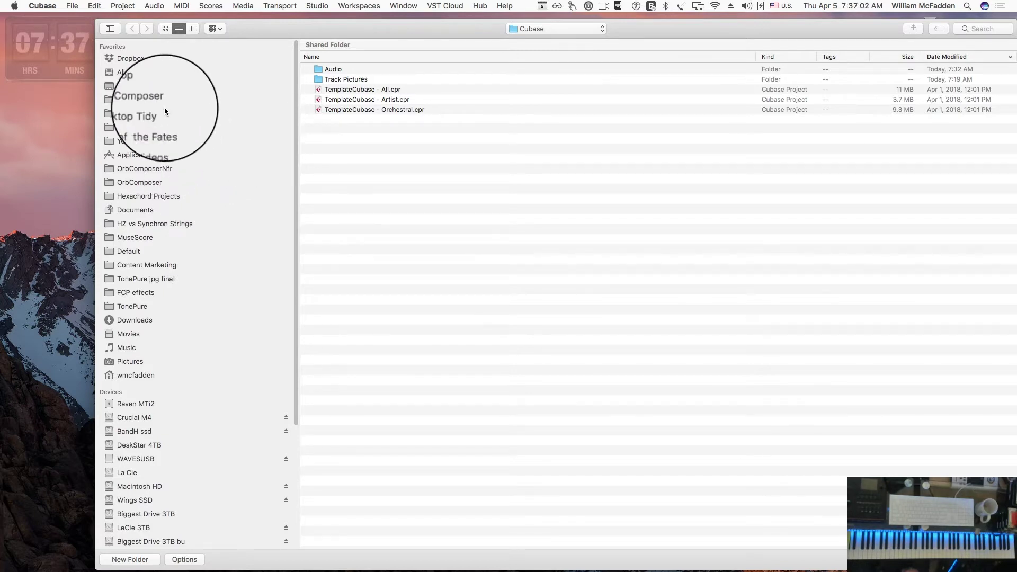
left_click(151, 100)
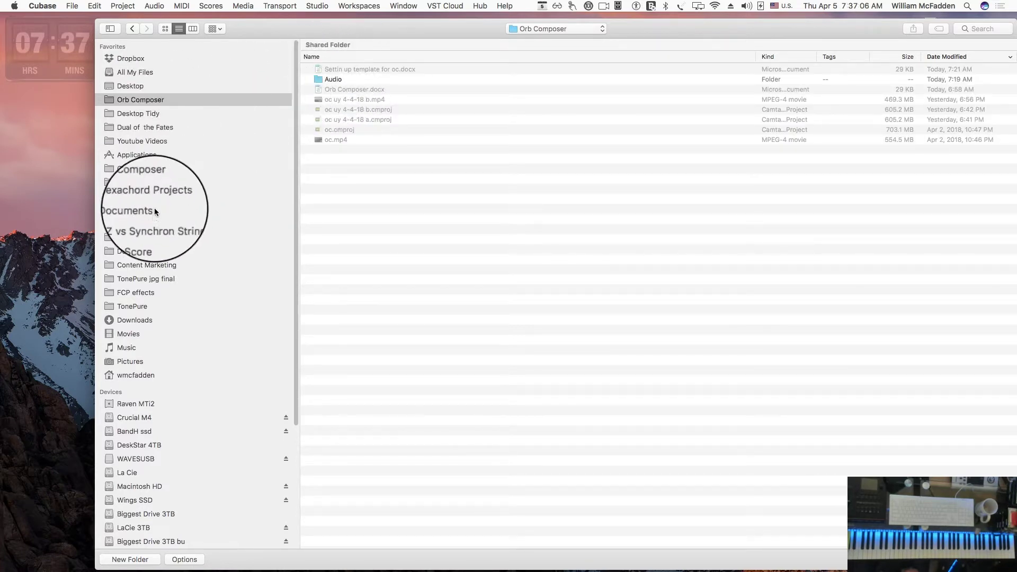
left_click(148, 183)
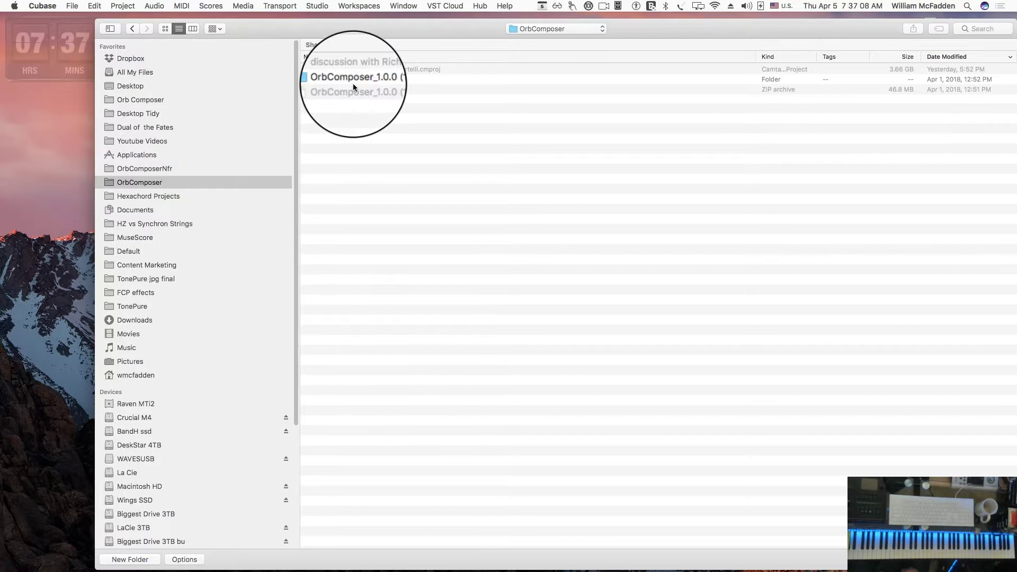
double_click(356, 79)
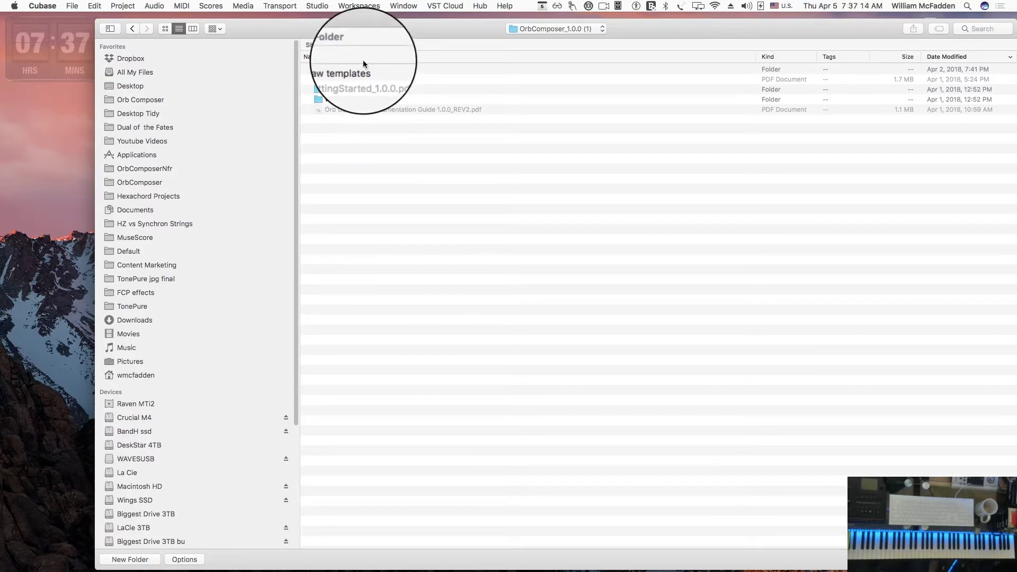
double_click(348, 69)
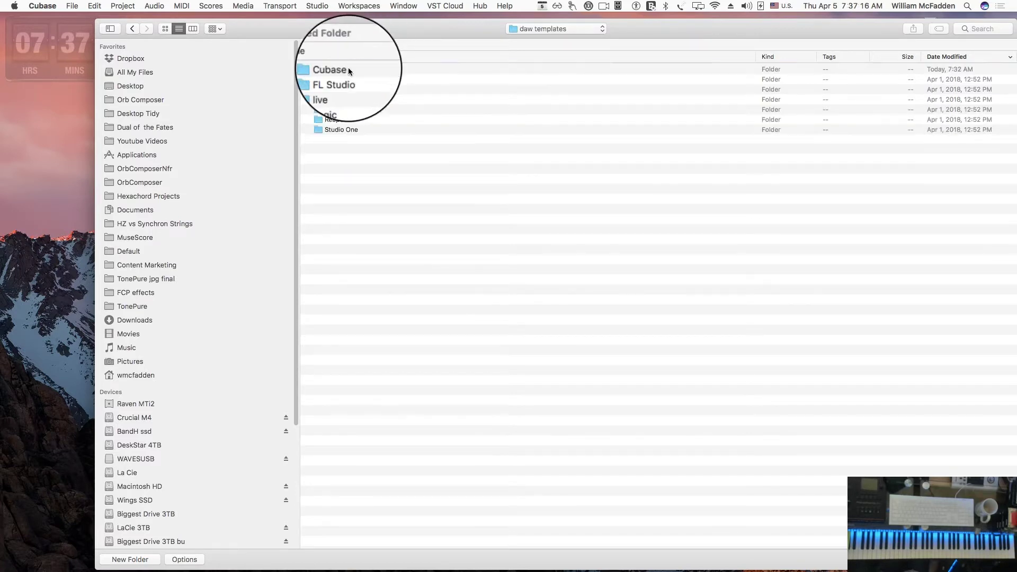
double_click(337, 70)
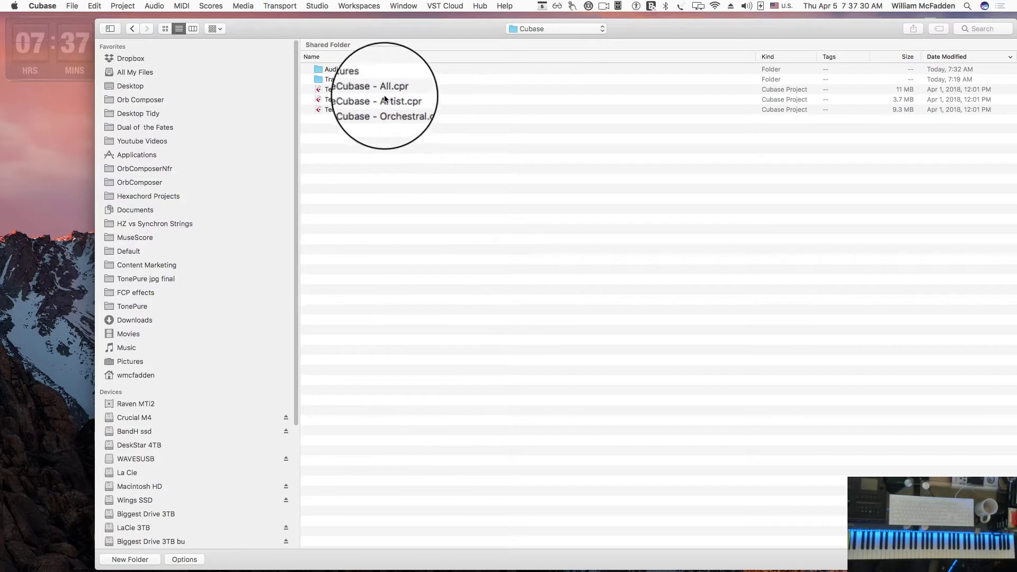
left_click(355, 90)
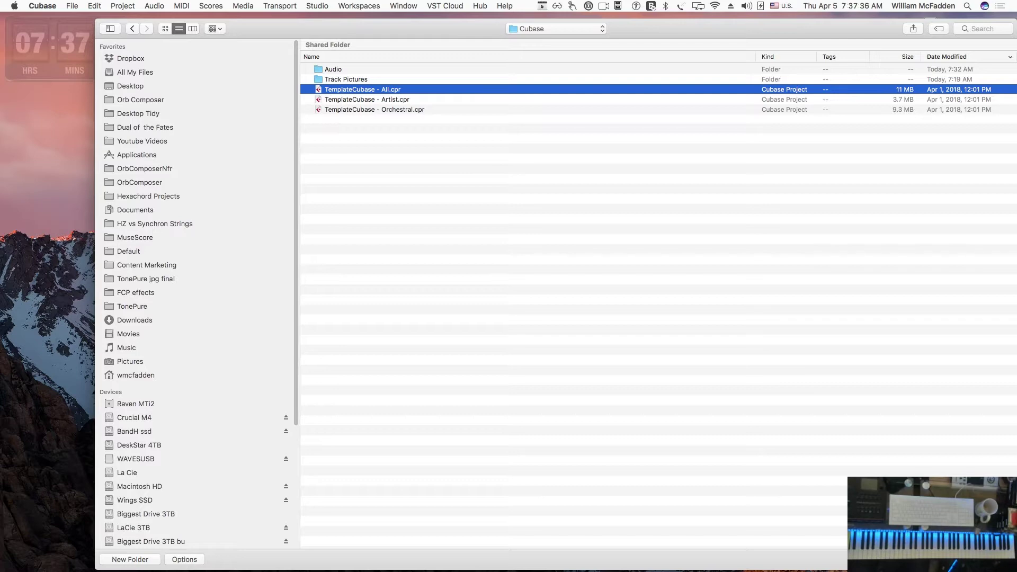
key("Return")
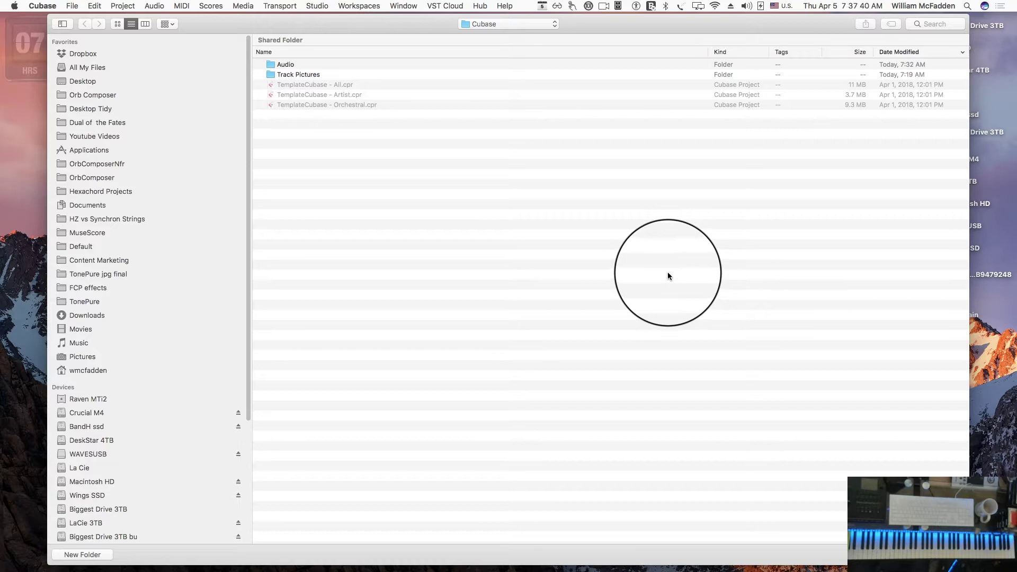
Accept the project folder, review the folder tracks, and move the project window up and left
key("Return")
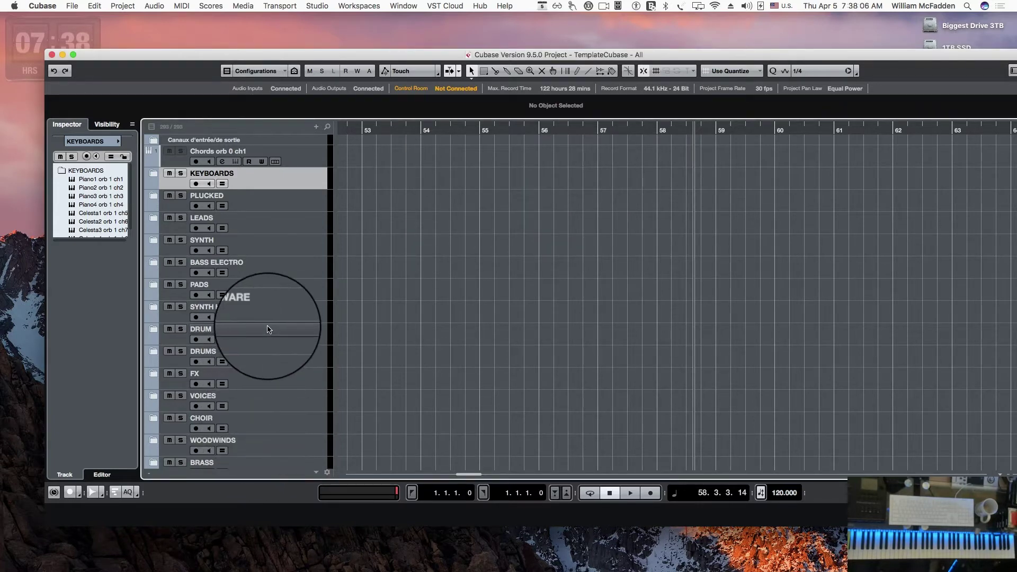
scroll(267, 329, "down", 4)
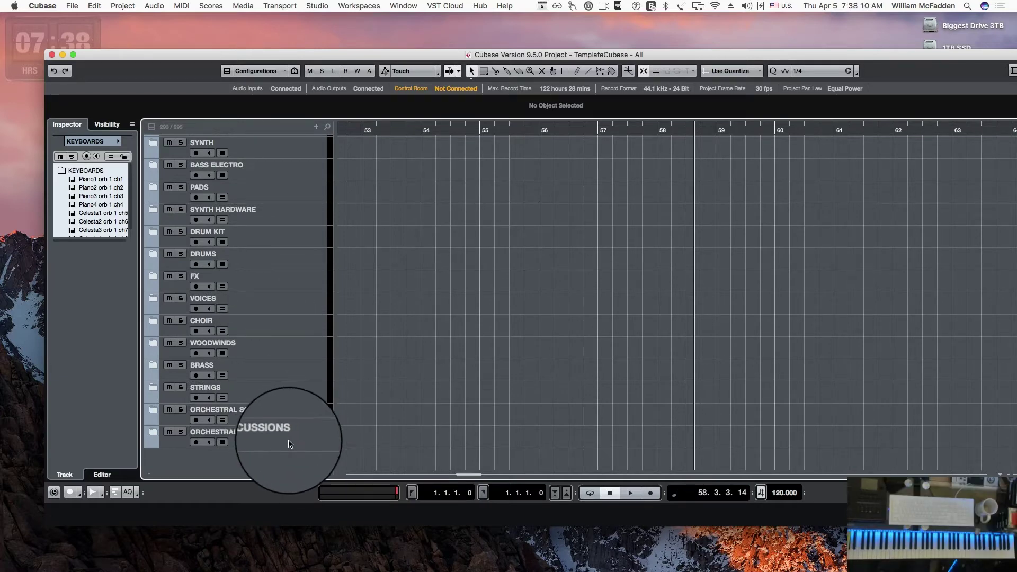
scroll(405, 272, "up", 4)
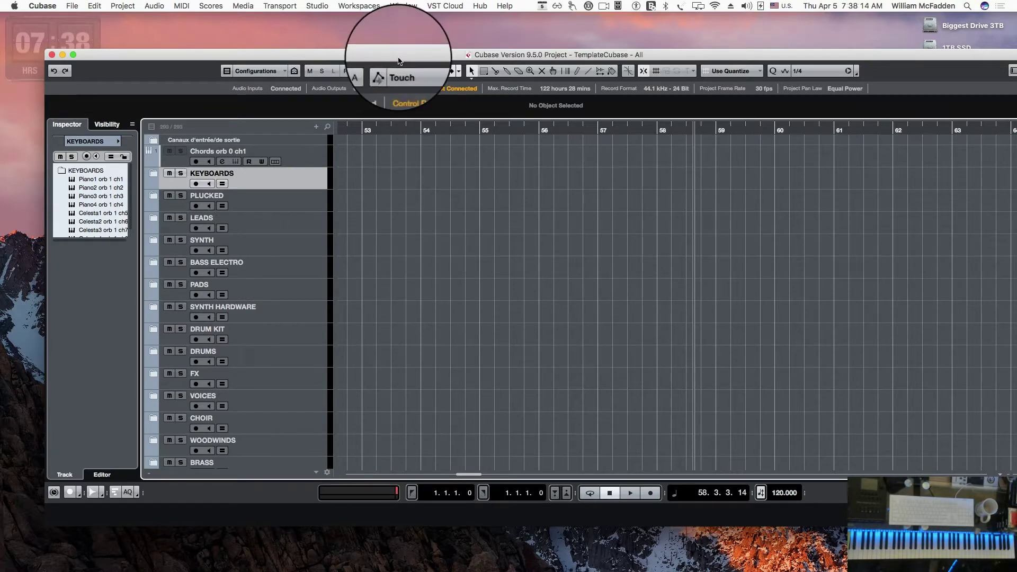
left_click_drag(398, 52, 368, 32)
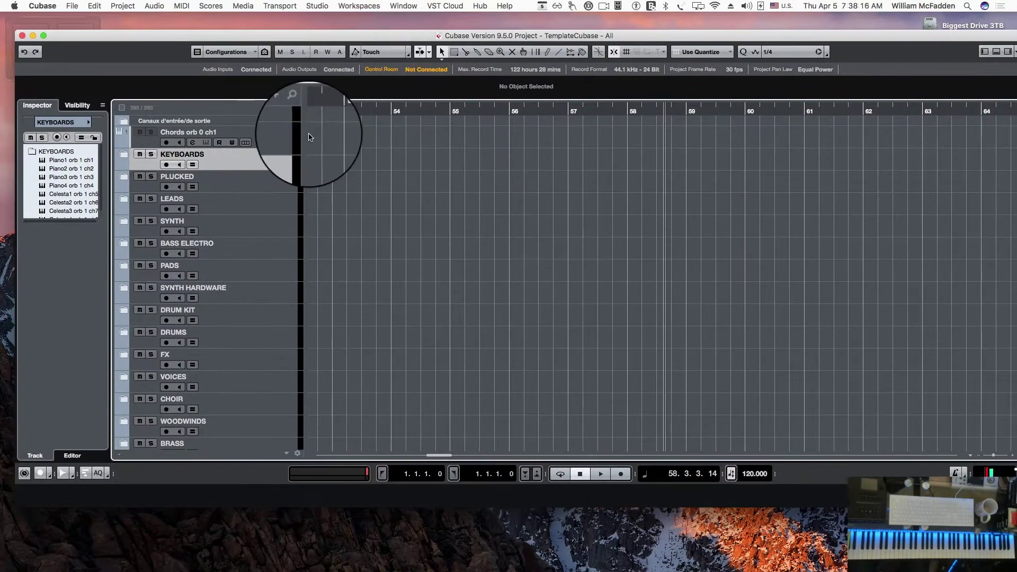
Expand KEYBOARDS and assign Kontakt 5 as the Piano1 orb 1 ch1 instrument
left_click(123, 157)
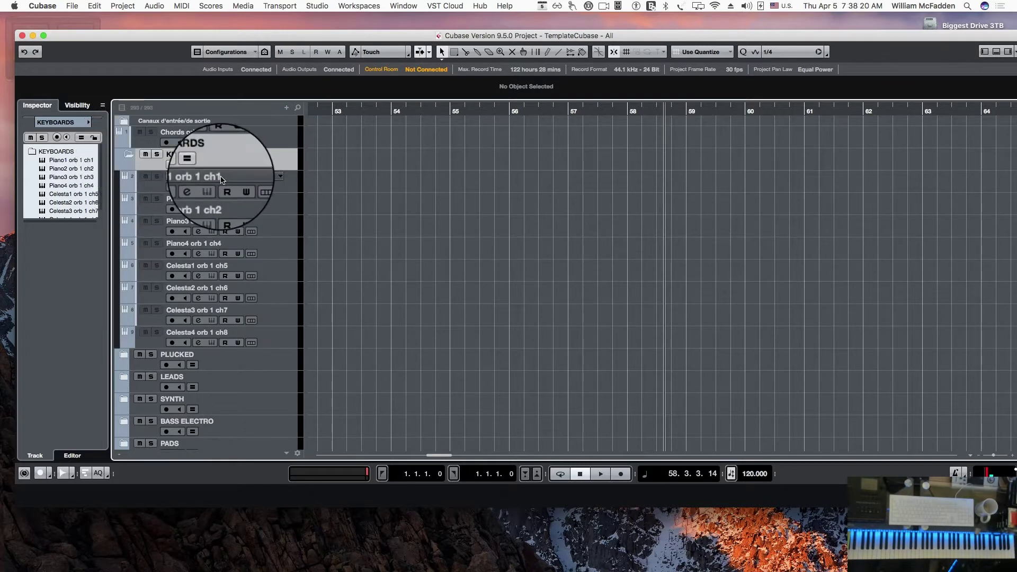
left_click(278, 189)
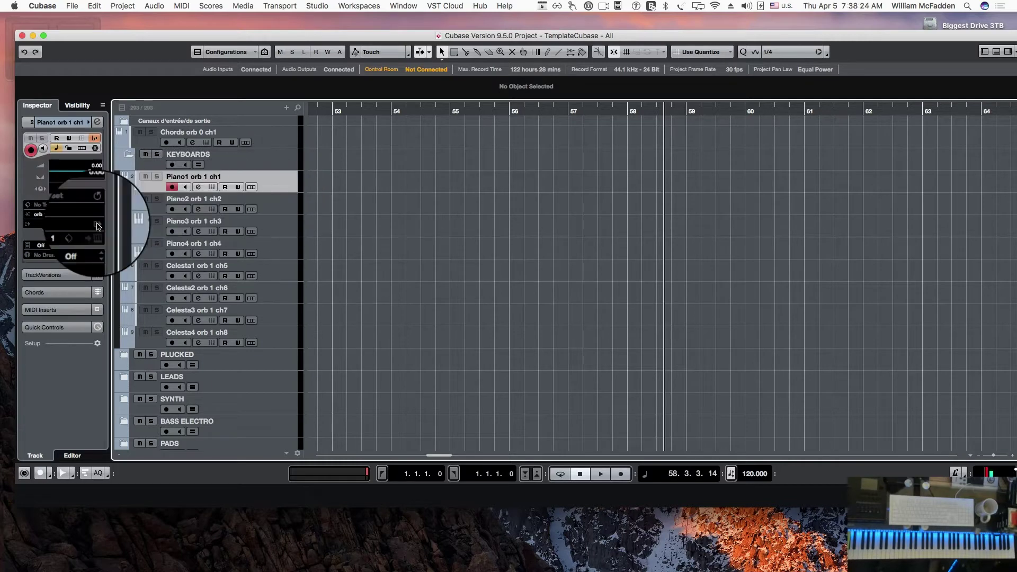
left_click(67, 229)
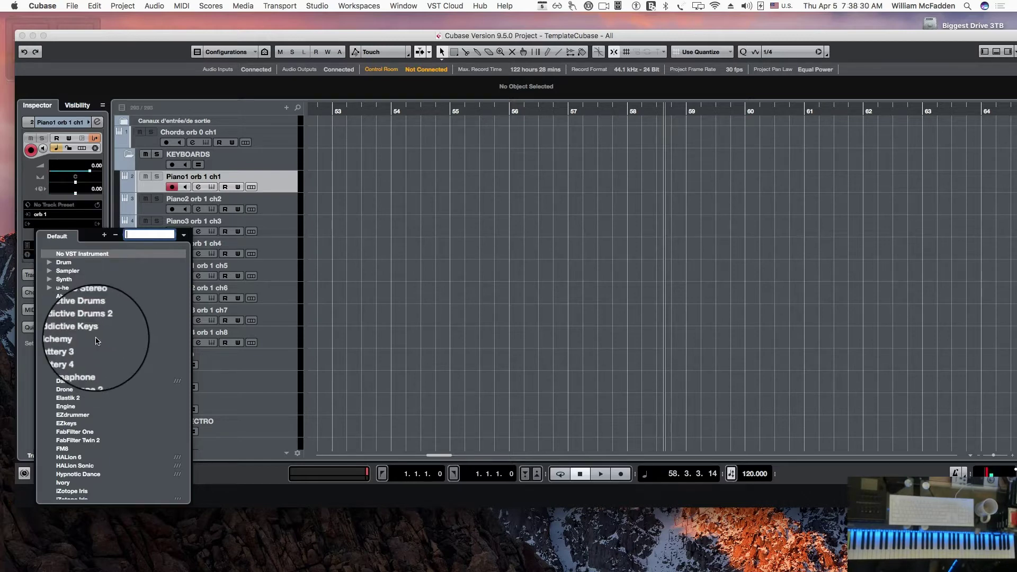
scroll(97, 341, "down", 5)
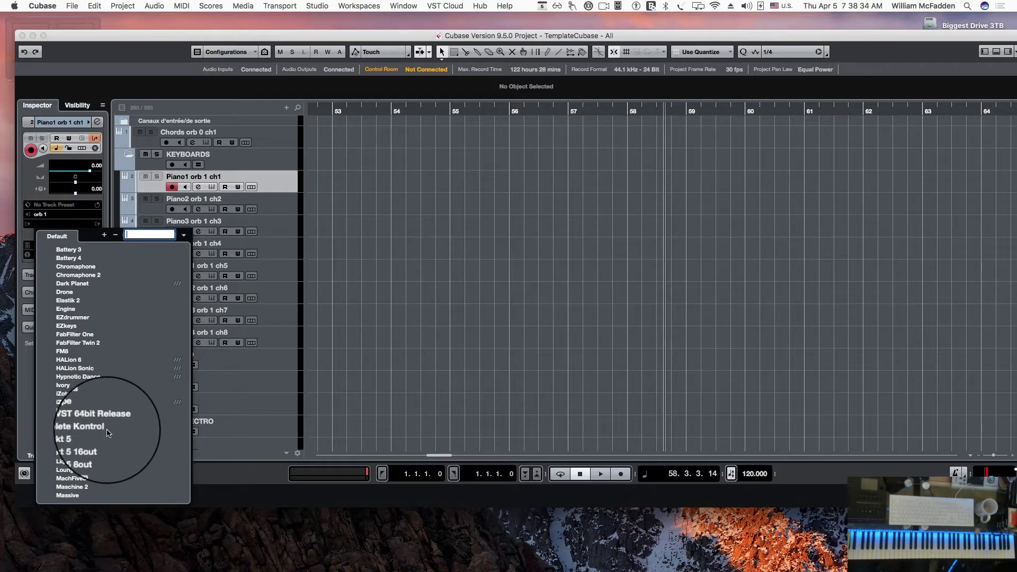
left_click(77, 442)
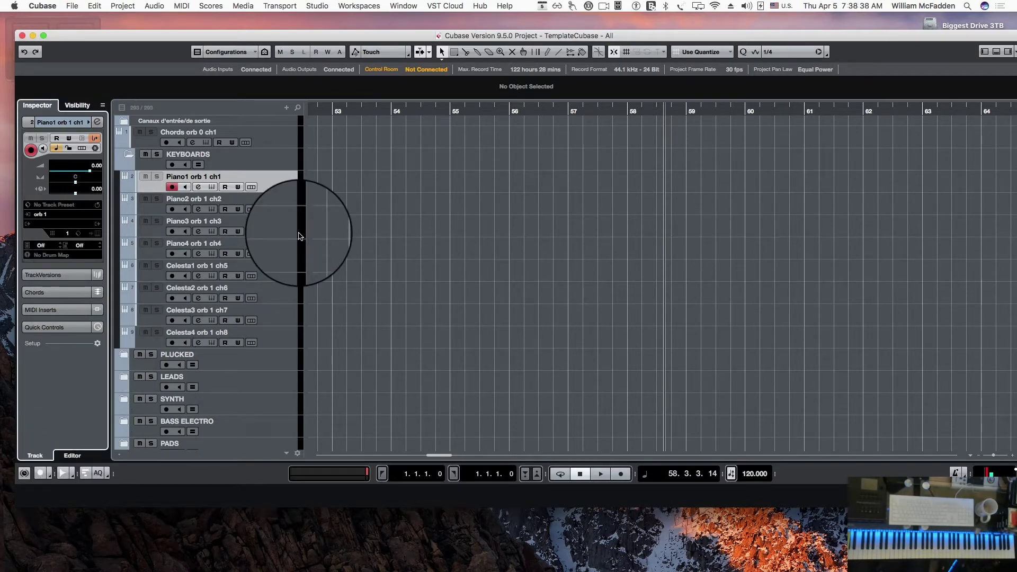
left_click(280, 185)
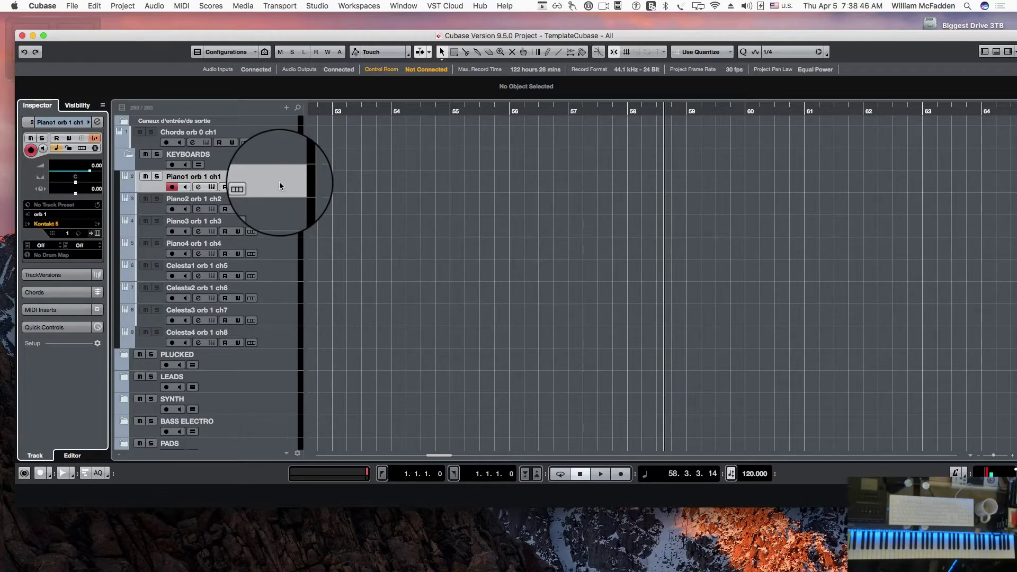
Assign Kontakt 5 to Piano2 orb 1 ch2 and open its Kontakt instrument window
left_click(212, 212)
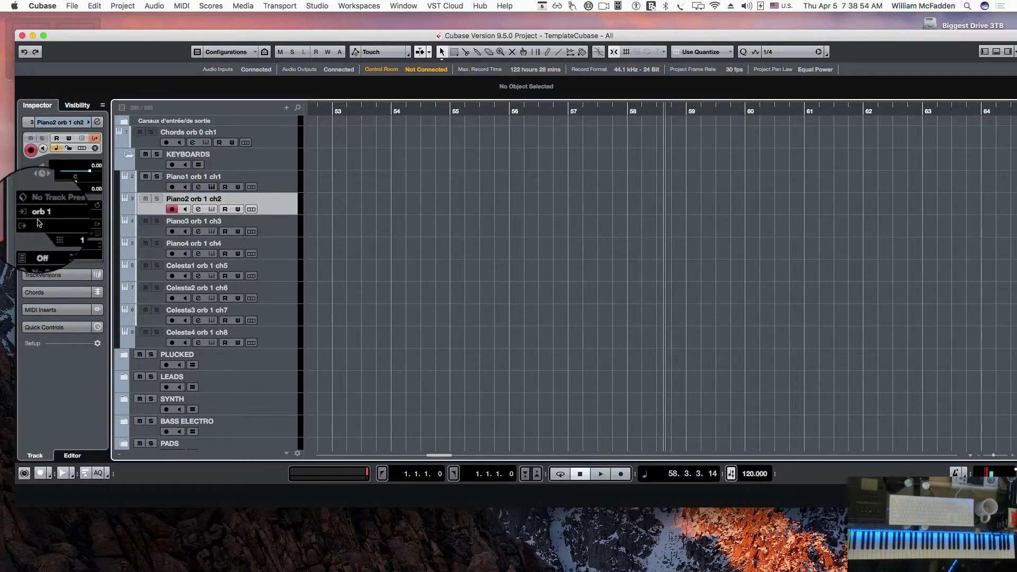
left_click(73, 227)
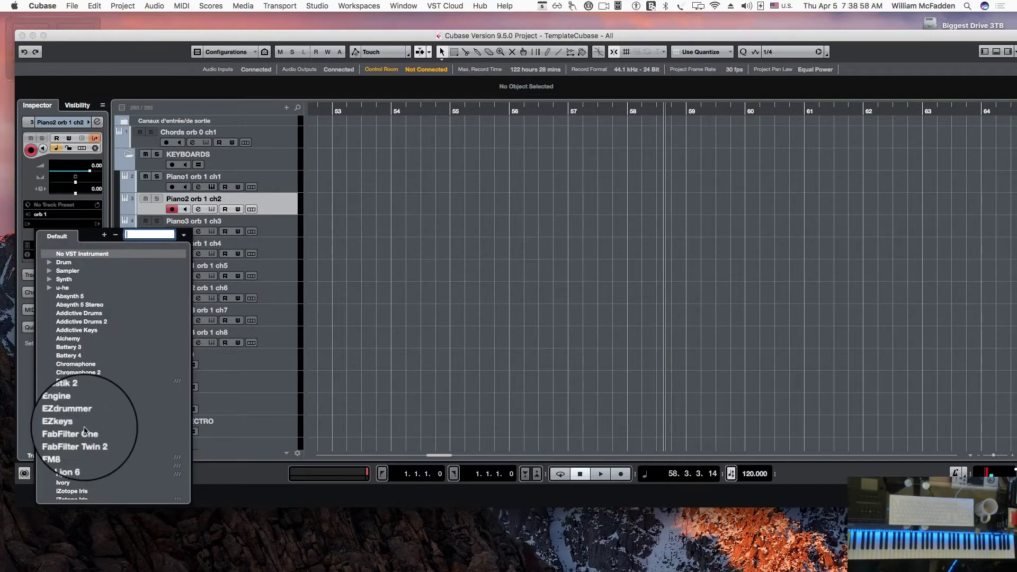
scroll(102, 428, "down", 3)
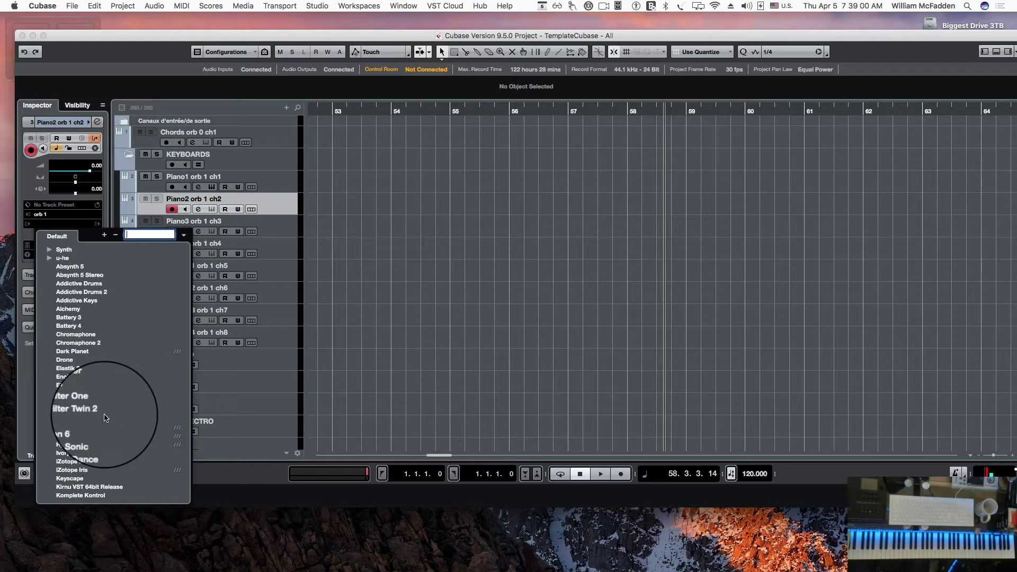
scroll(104, 418, "down", 4)
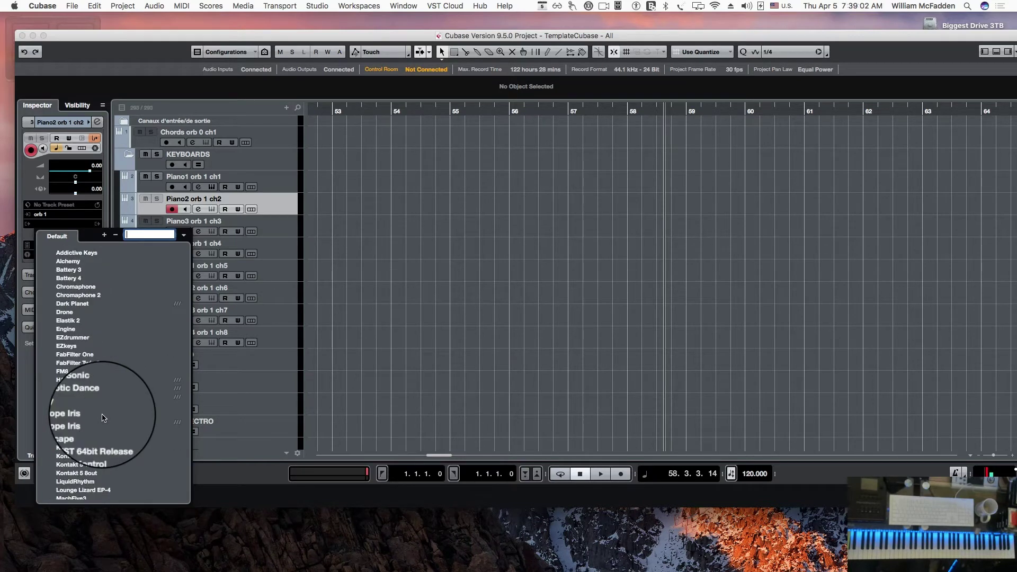
left_click(72, 465)
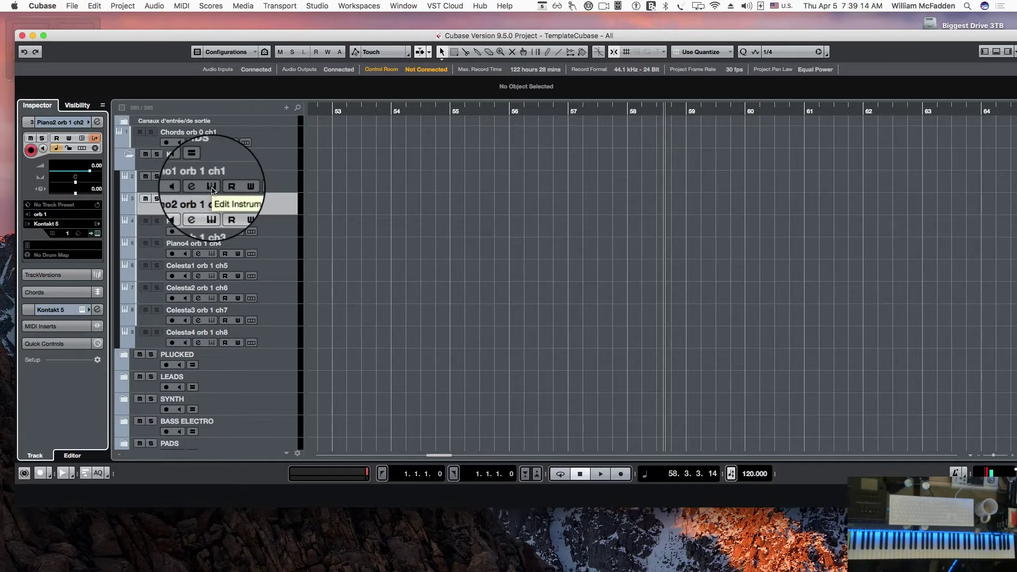
left_click(211, 187)
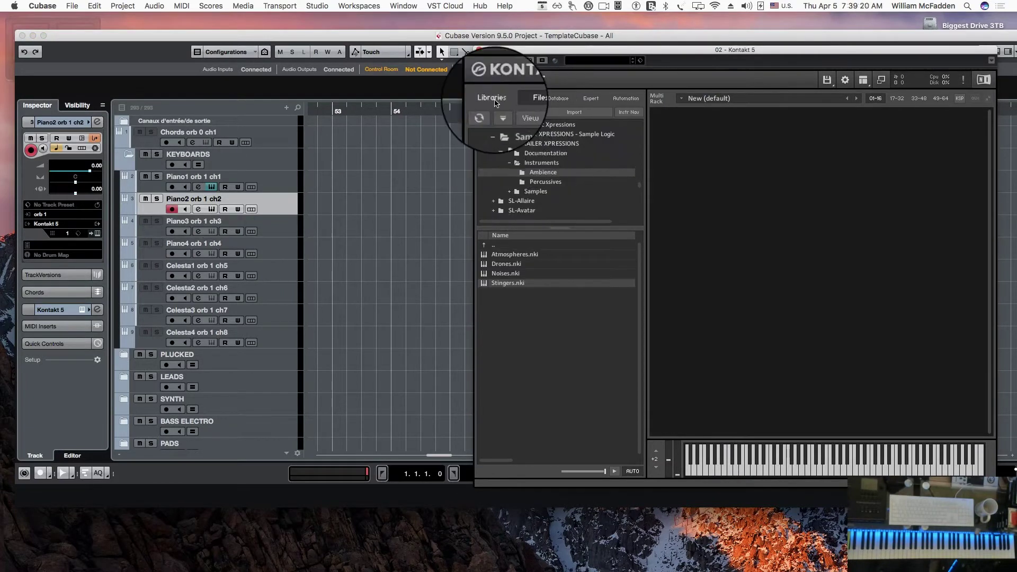
Load Soundiron Emotional Piano Jazz Lite from Libraries > Emotional Piano > Instruments > Main
left_click(493, 98)
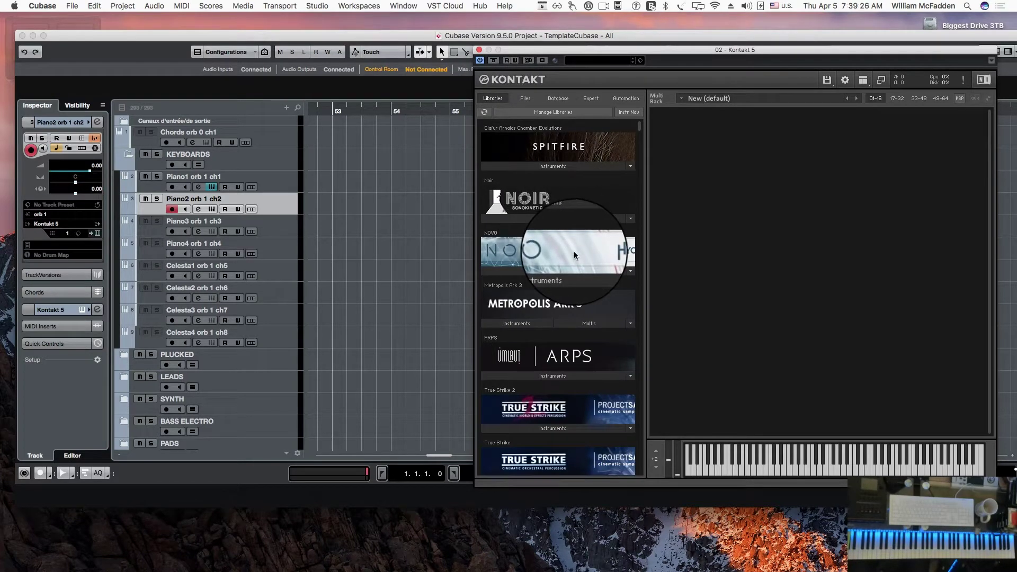
scroll(573, 251, "down", 3)
scroll(574, 255, "down", 8)
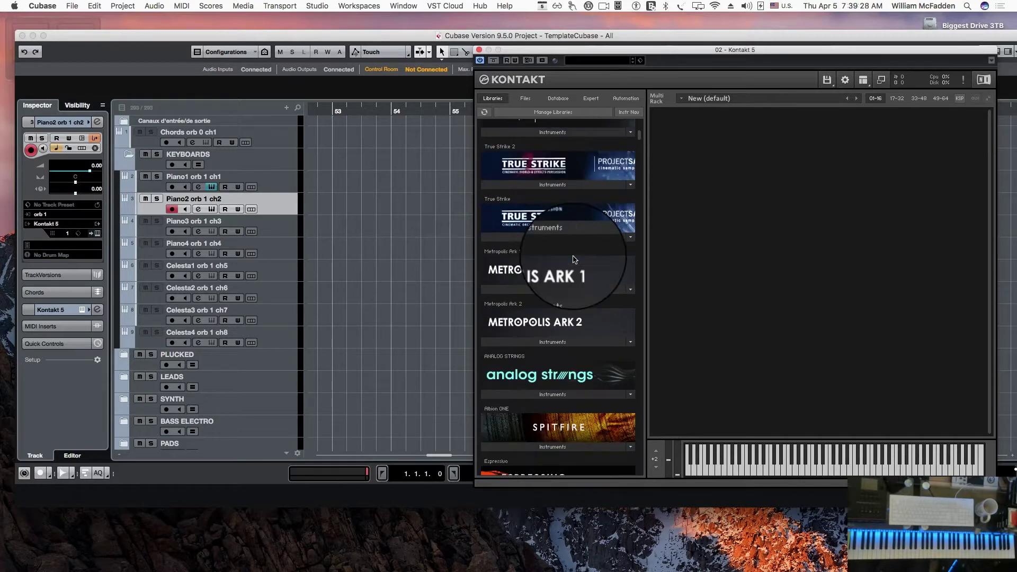
scroll(575, 263, "down", 7)
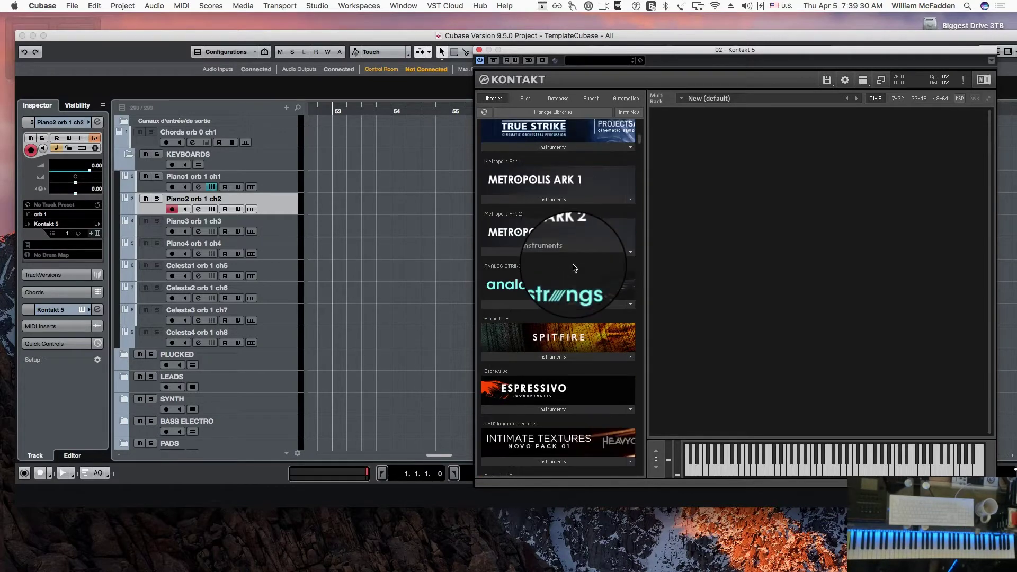
scroll(574, 266, "down", 9)
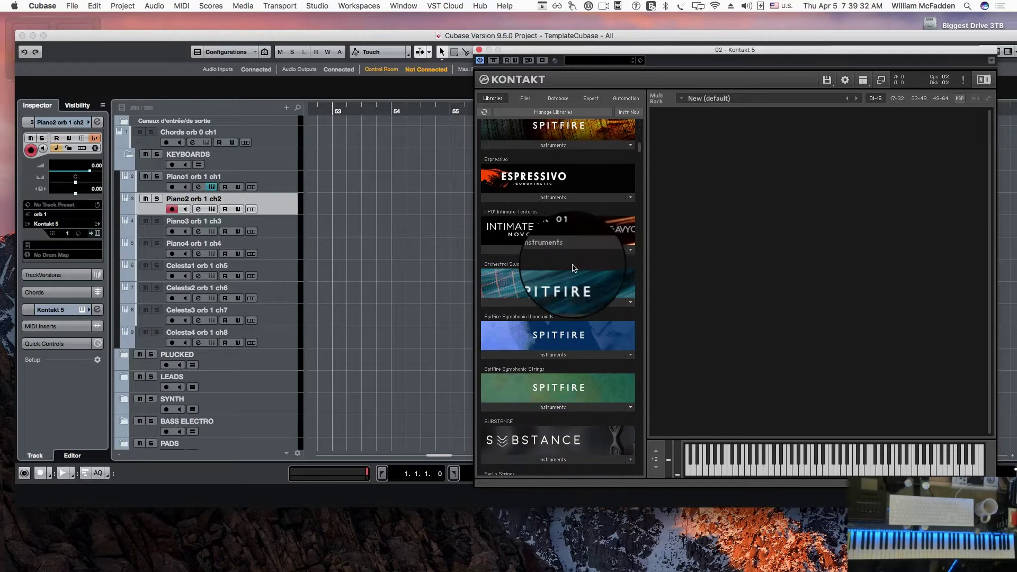
scroll(574, 266, "down", 5)
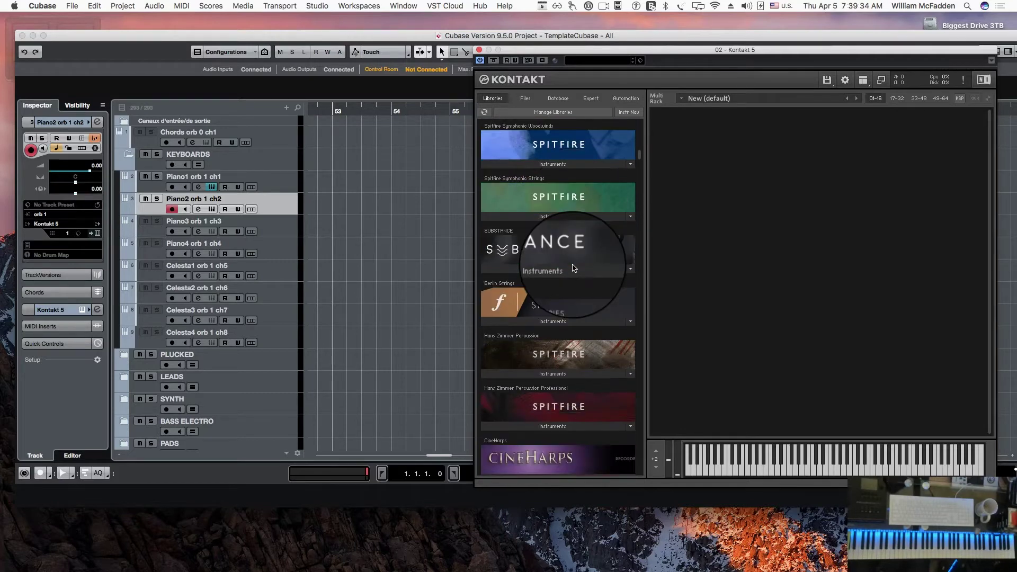
scroll(573, 297, "down", 6)
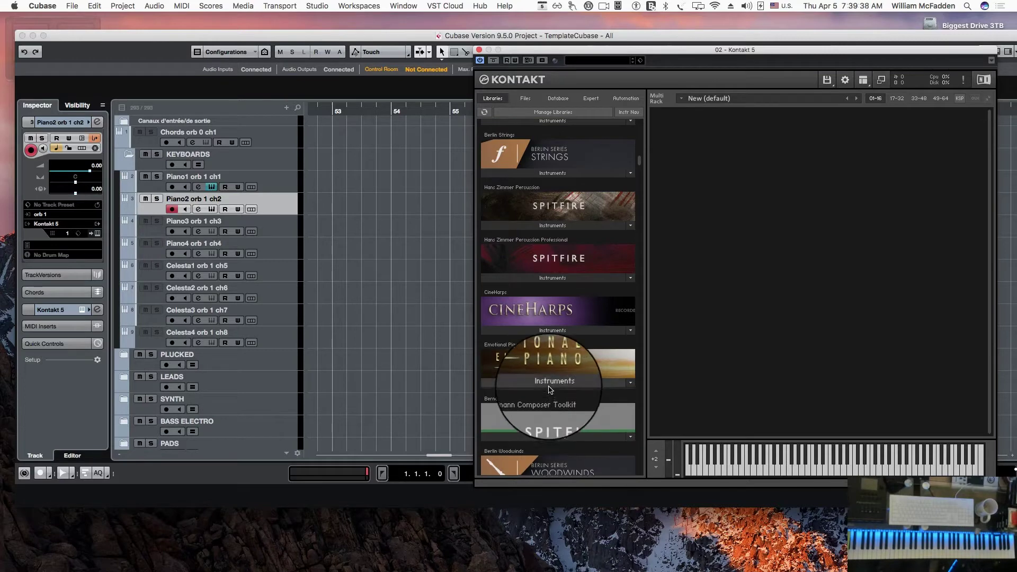
left_click(551, 383)
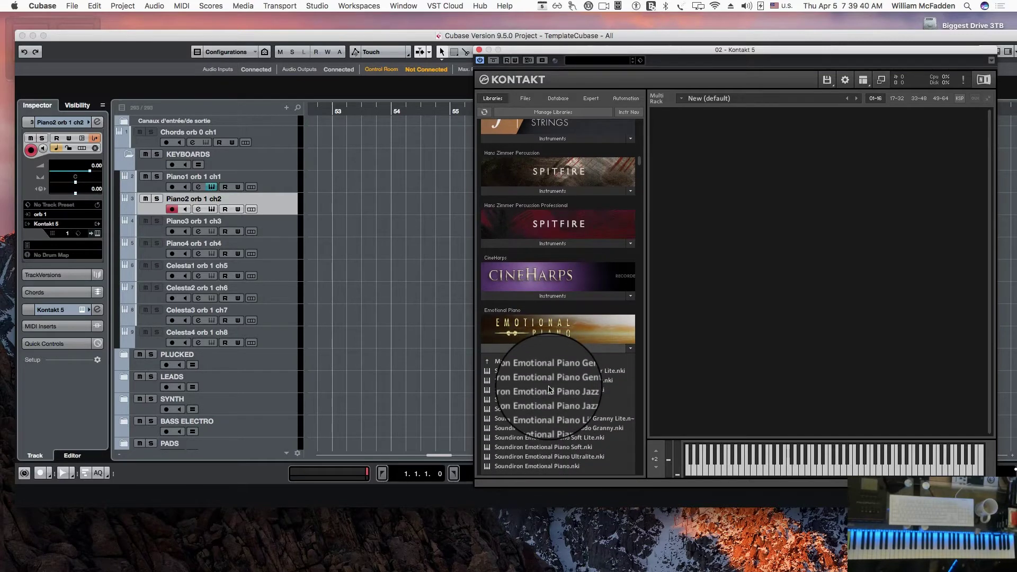
left_click(490, 362)
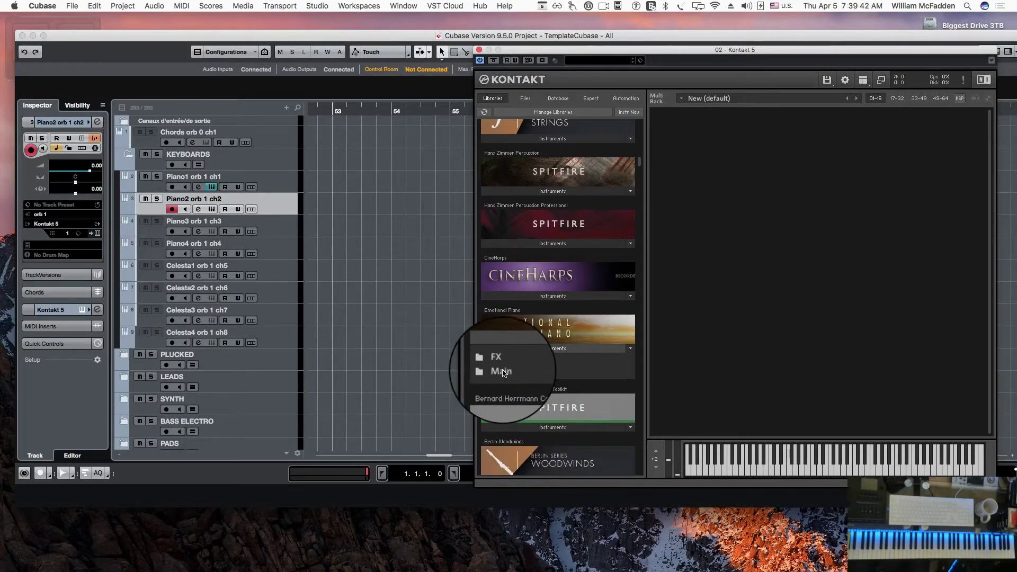
left_click(502, 372)
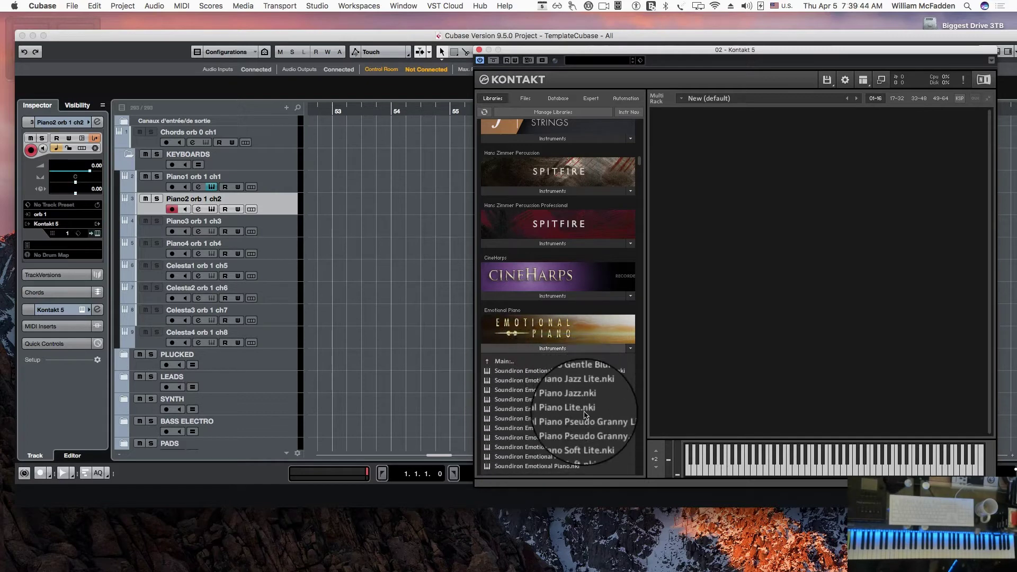
double_click(548, 393)
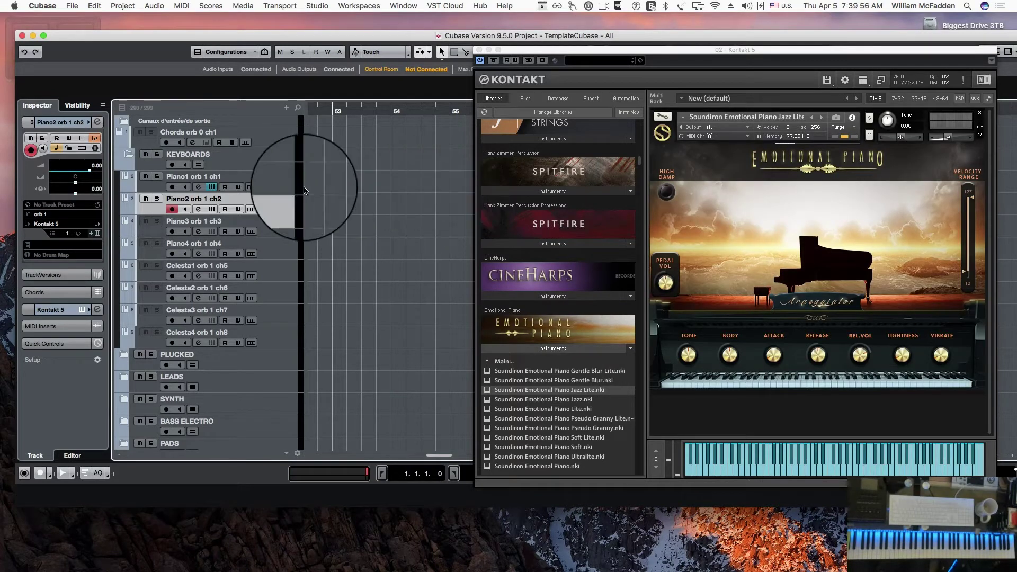
Record-enable Piano1 orb 1 ch1 and move the Kontakt window lower and left
left_click(274, 185)
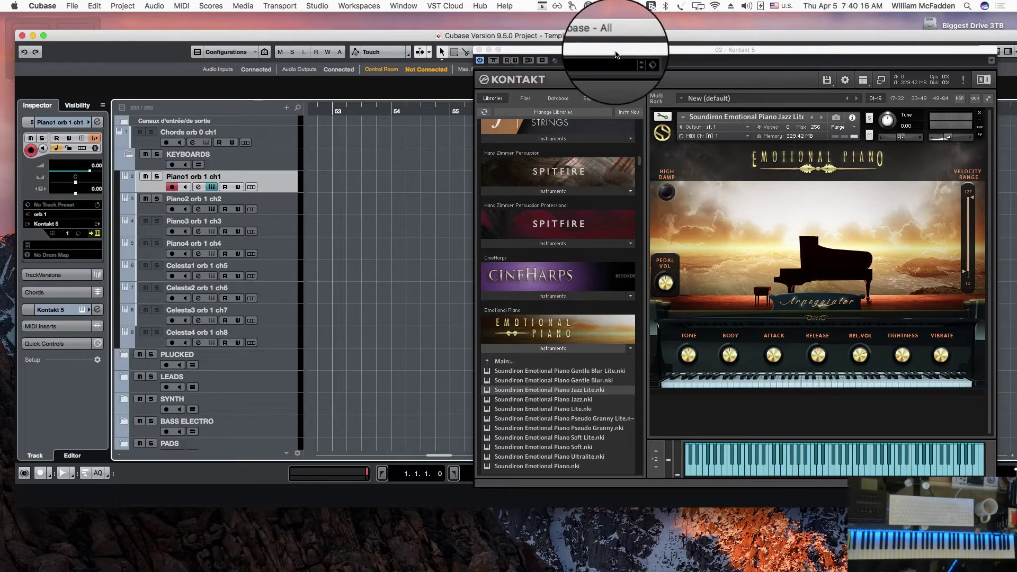
left_click_drag(618, 51, 597, 47)
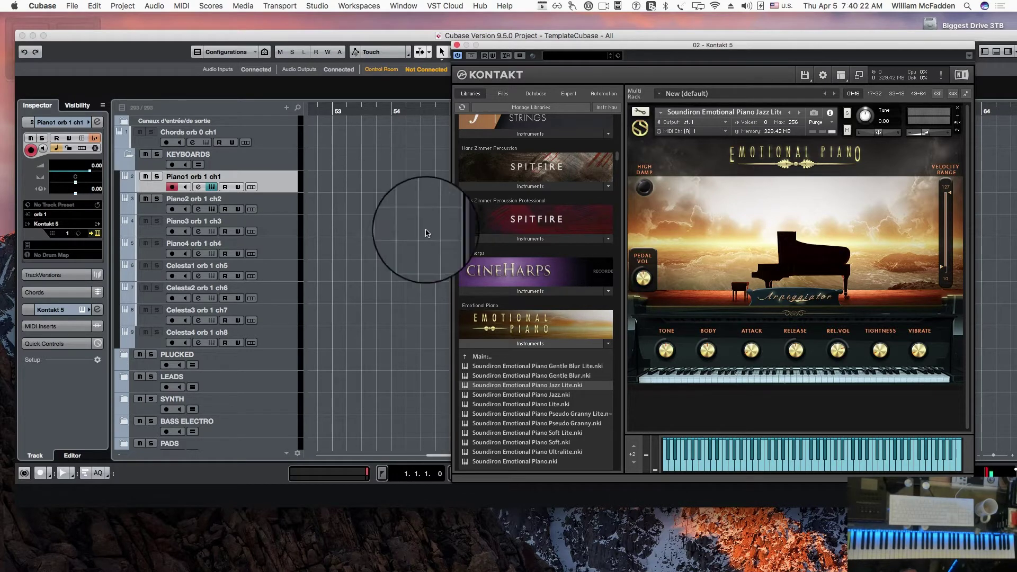
mouse_move(689, 570)
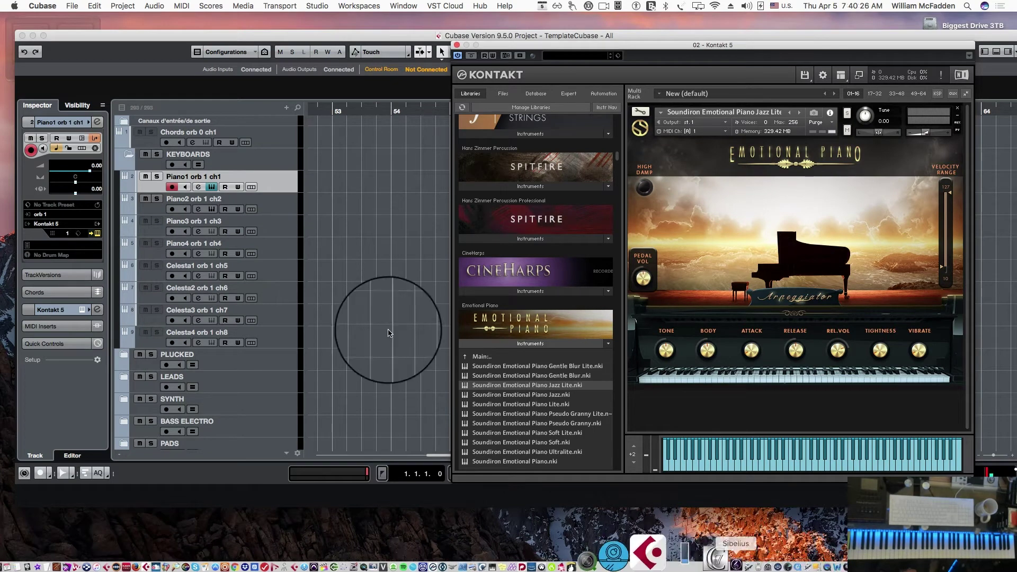
Load Emotional Piano Lite.nki into Piano2 orb 1 ch2's Kontakt, then close both Kontakt windows
left_click(275, 205)
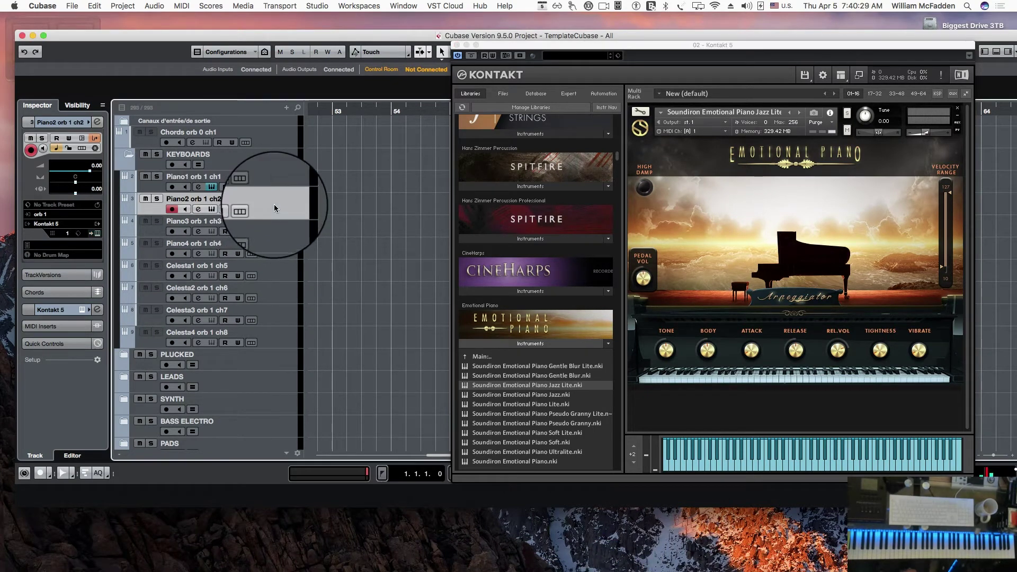
left_click(211, 210)
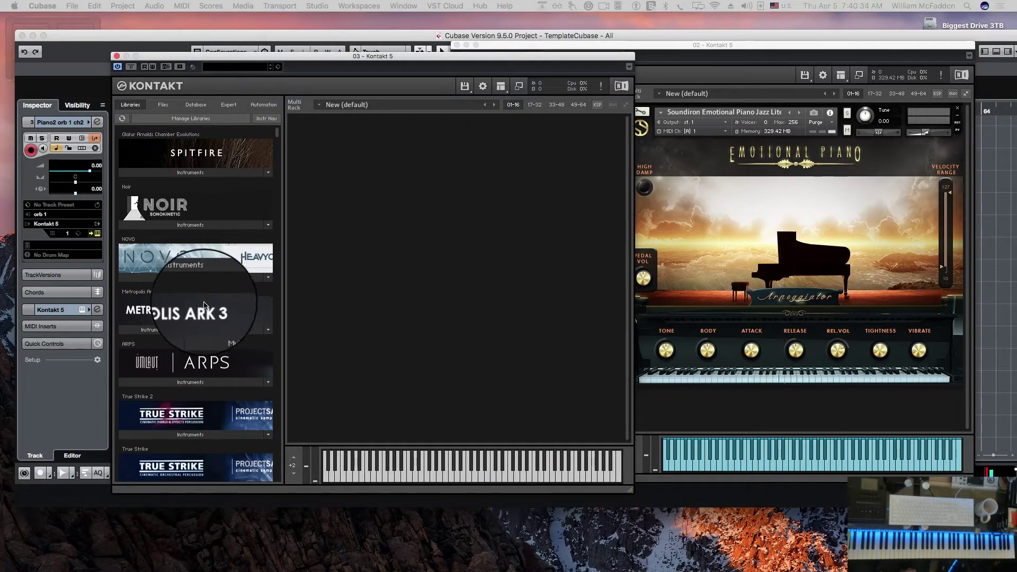
scroll(204, 306, "down", 15)
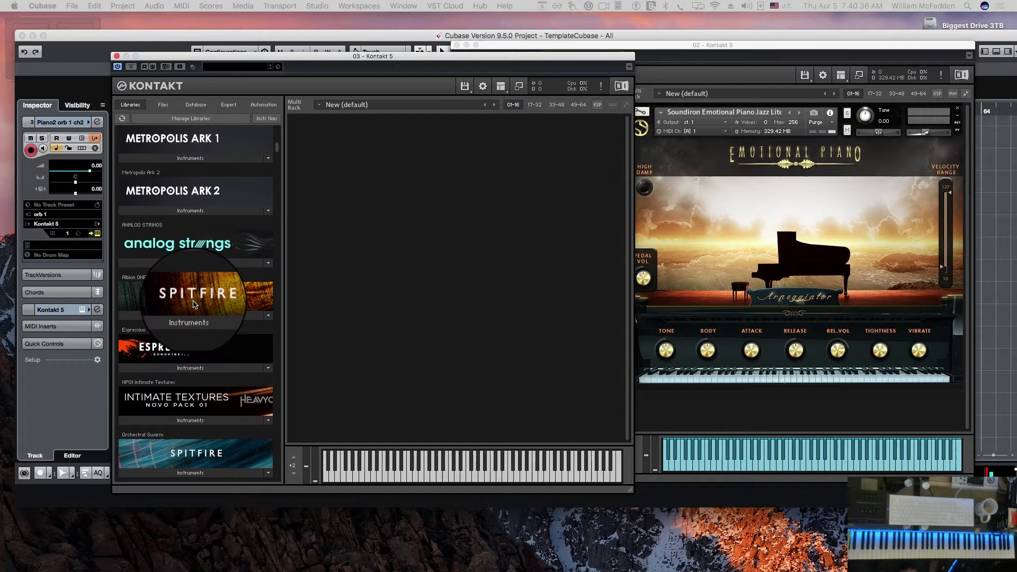
scroll(195, 305, "down", 3)
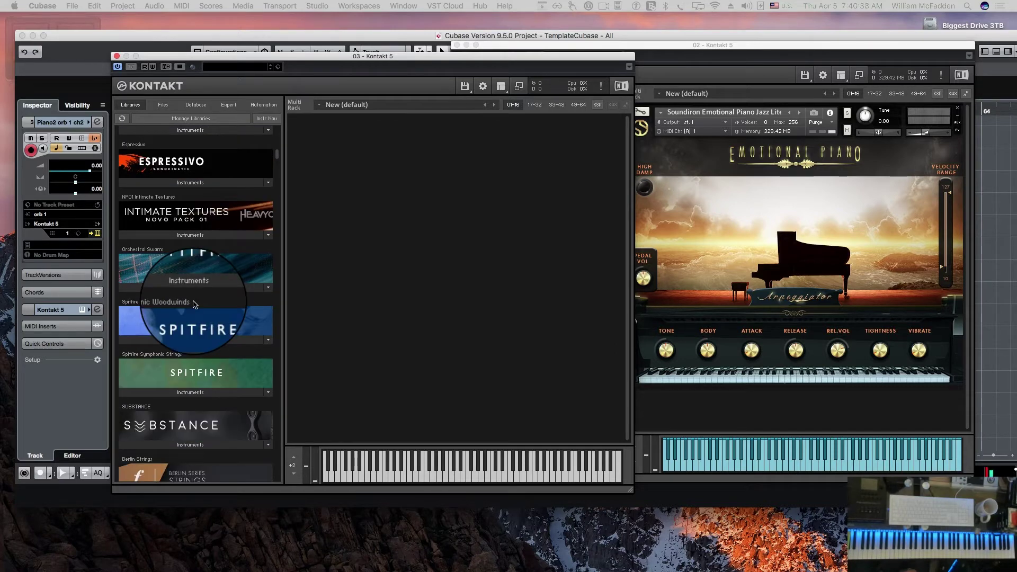
scroll(194, 306, "down", 8)
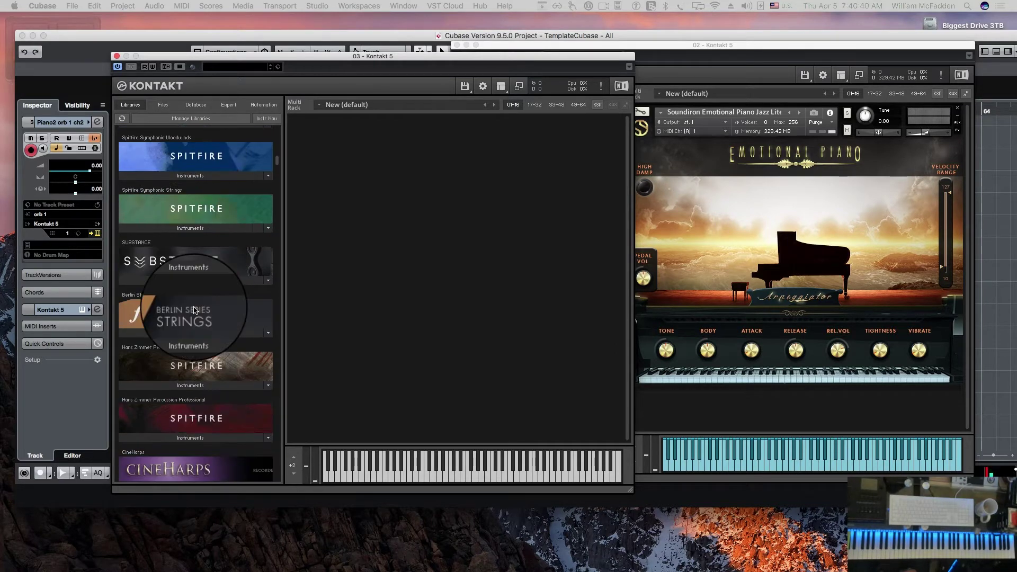
scroll(194, 310, "down", 9)
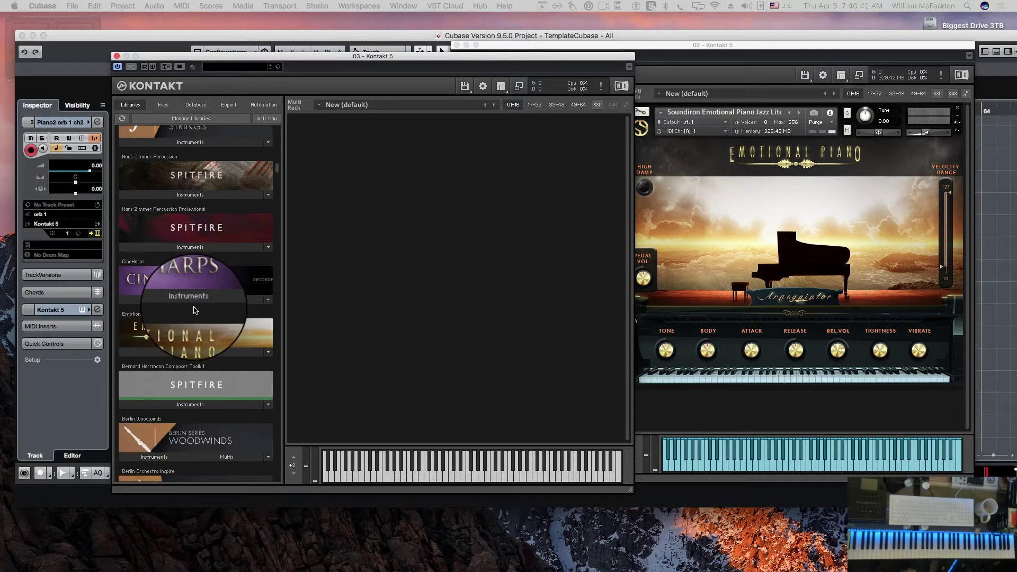
left_click(191, 354)
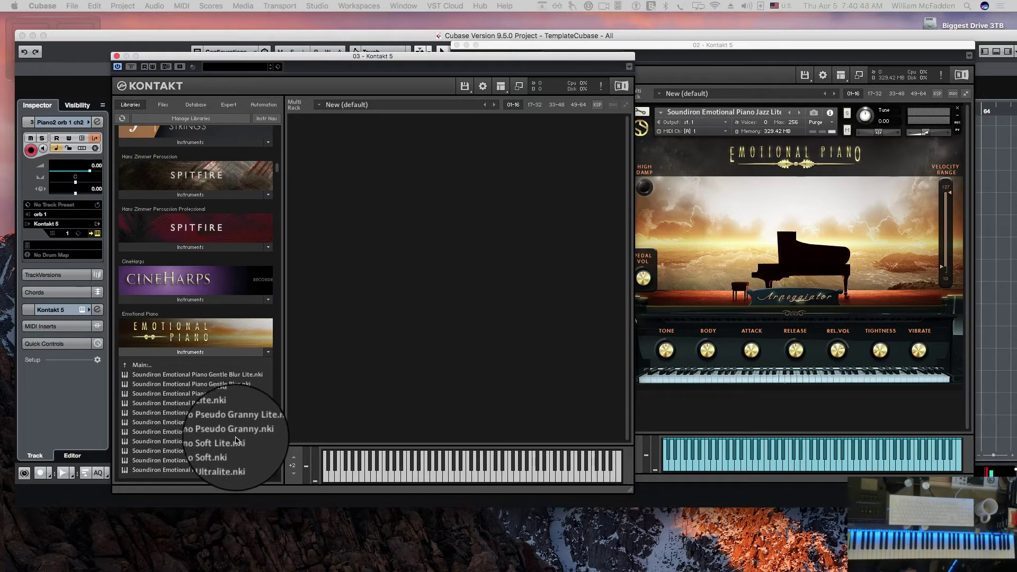
double_click(188, 414)
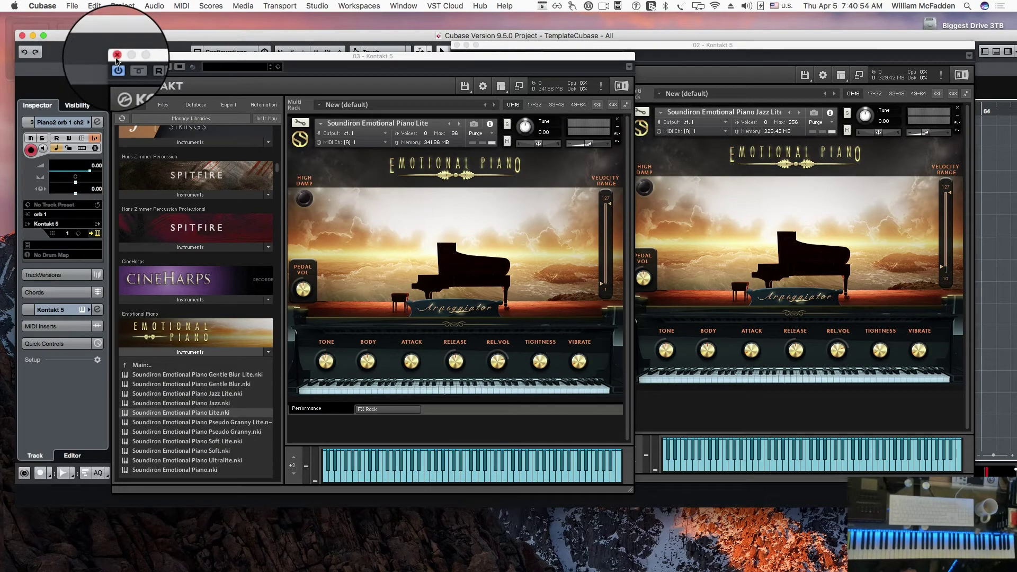
left_click(117, 55)
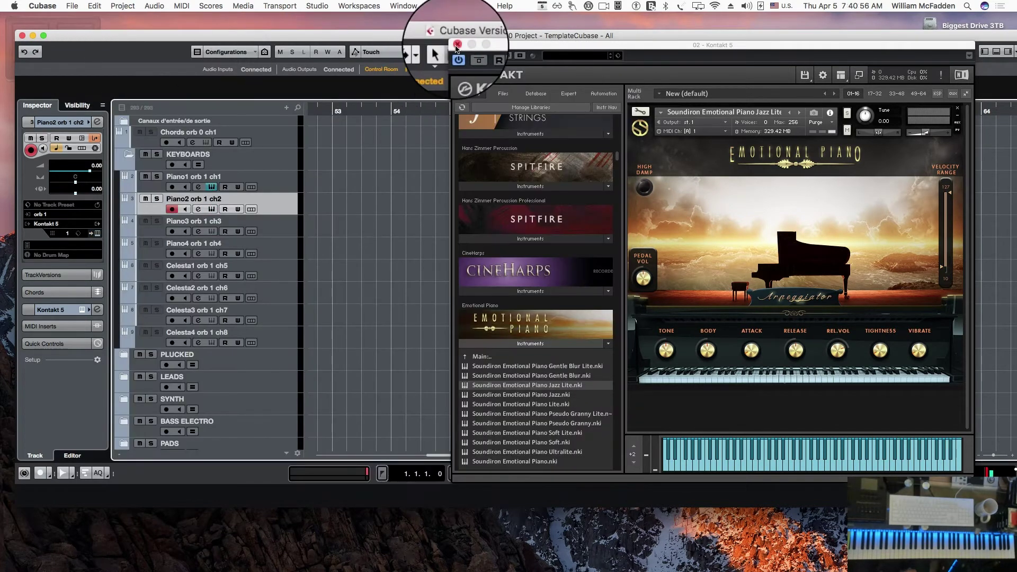
left_click(458, 45)
Give Piano3 orb 1 ch3 the Vienna Imperial instrument and load its Player position piano
left_click(207, 233)
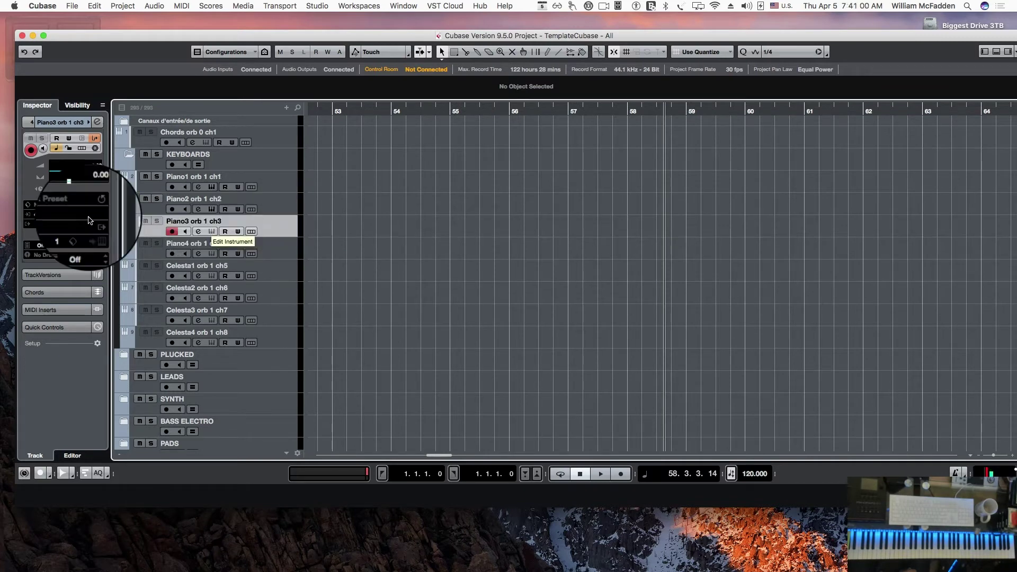
left_click(57, 225)
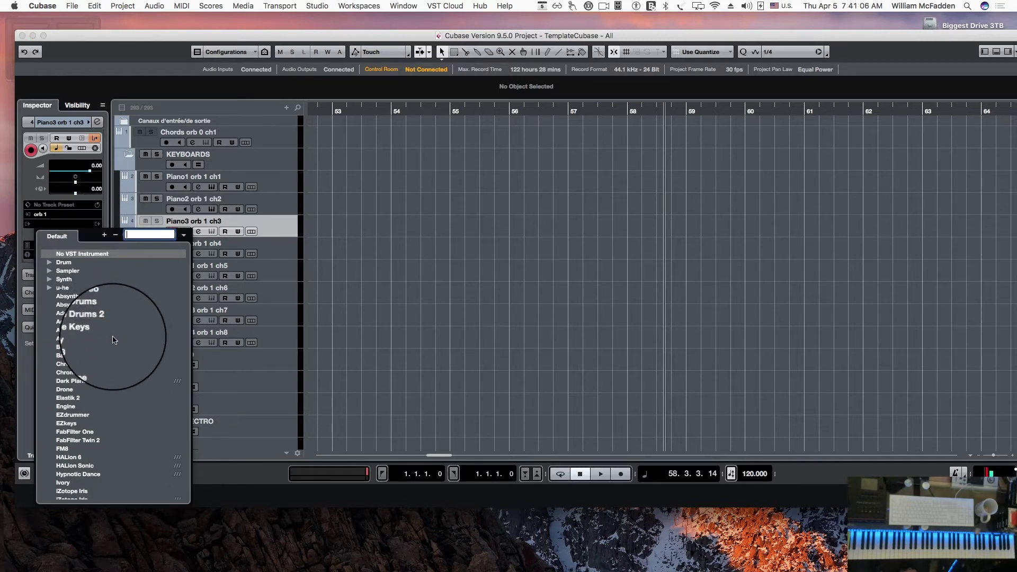
scroll(116, 340, "down", 20)
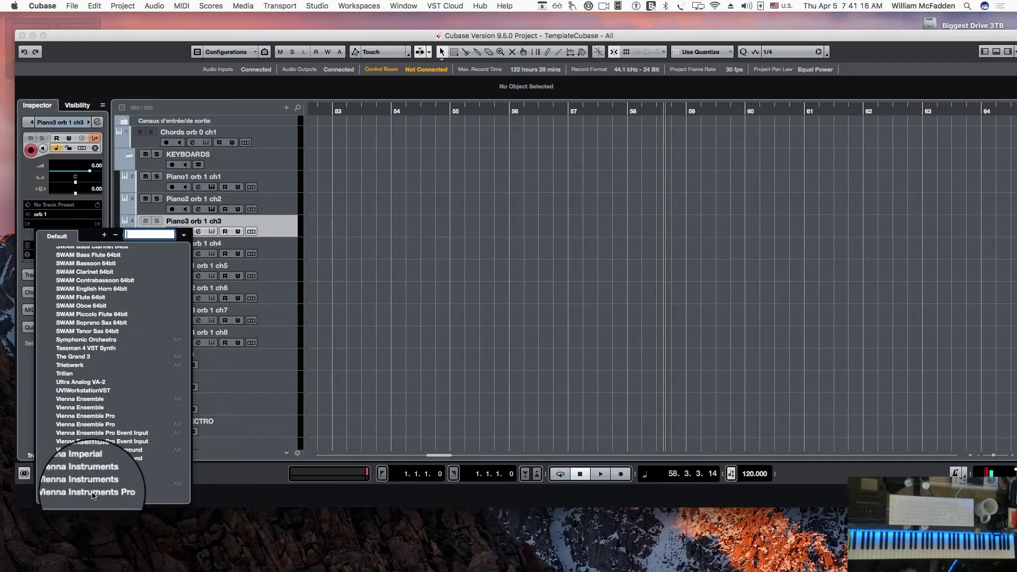
left_click(84, 469)
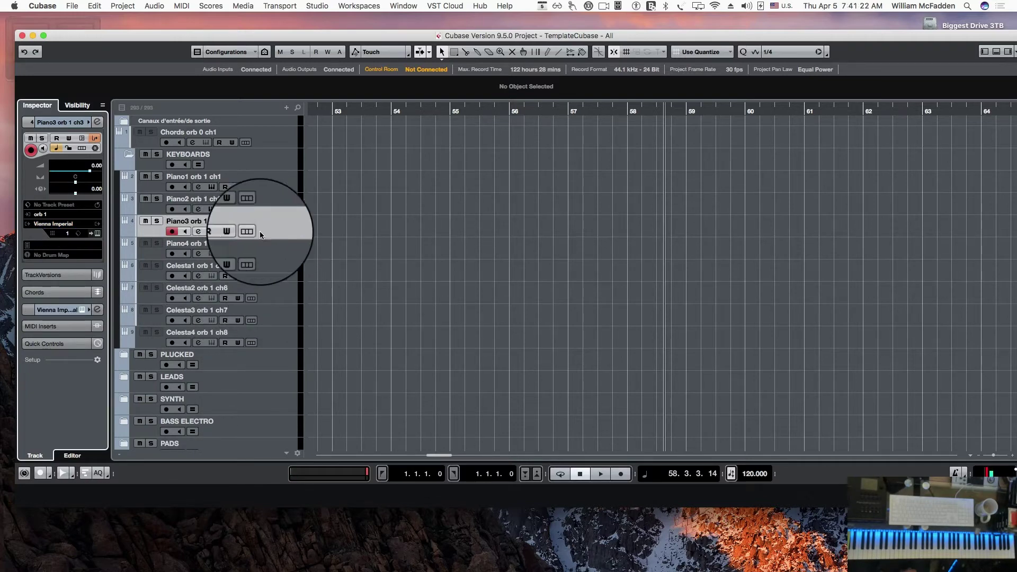
left_click(212, 232)
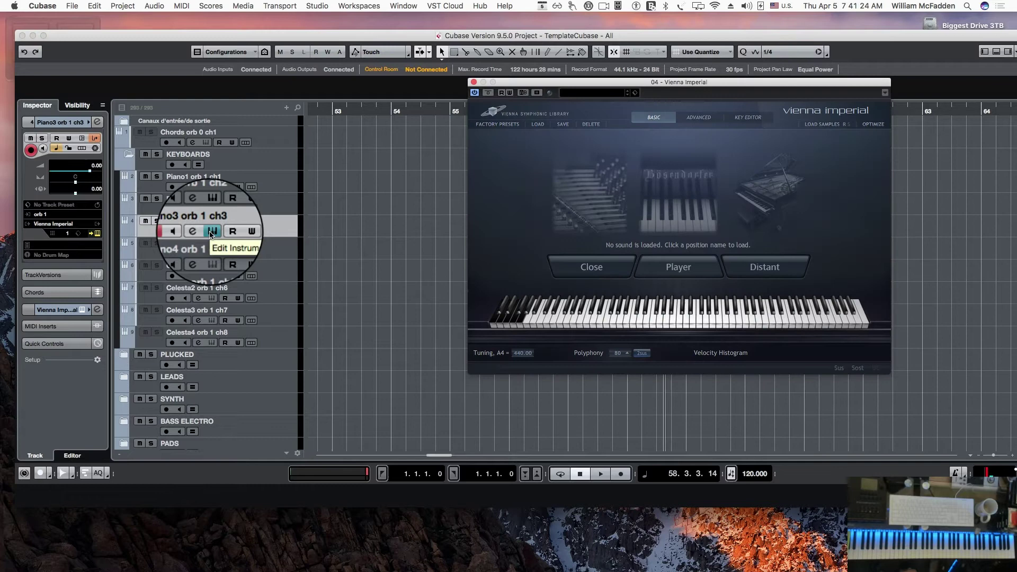
left_click(676, 268)
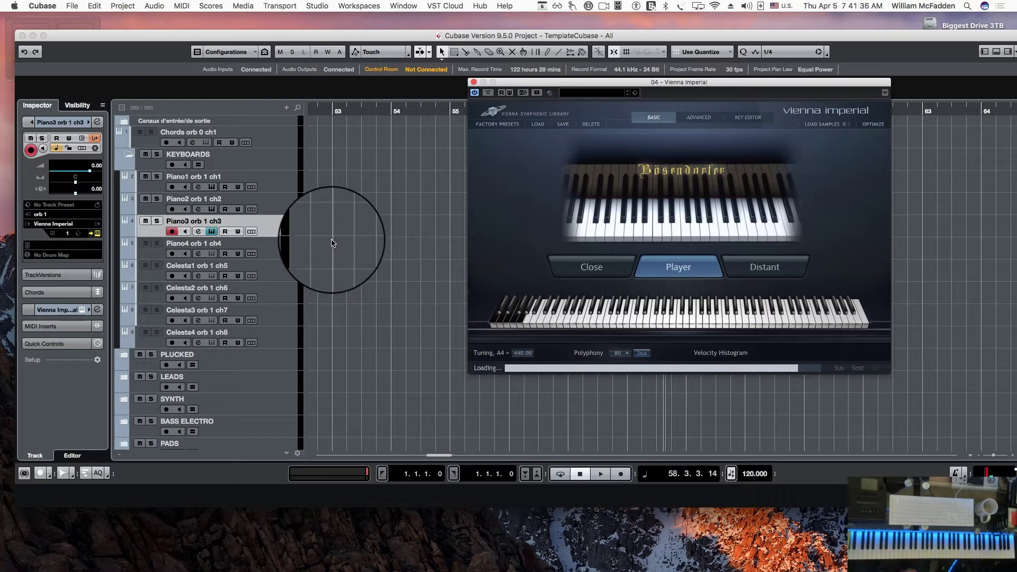
Close the Vienna Imperial window and launch Orb Composer from the Dock
left_click(474, 83)
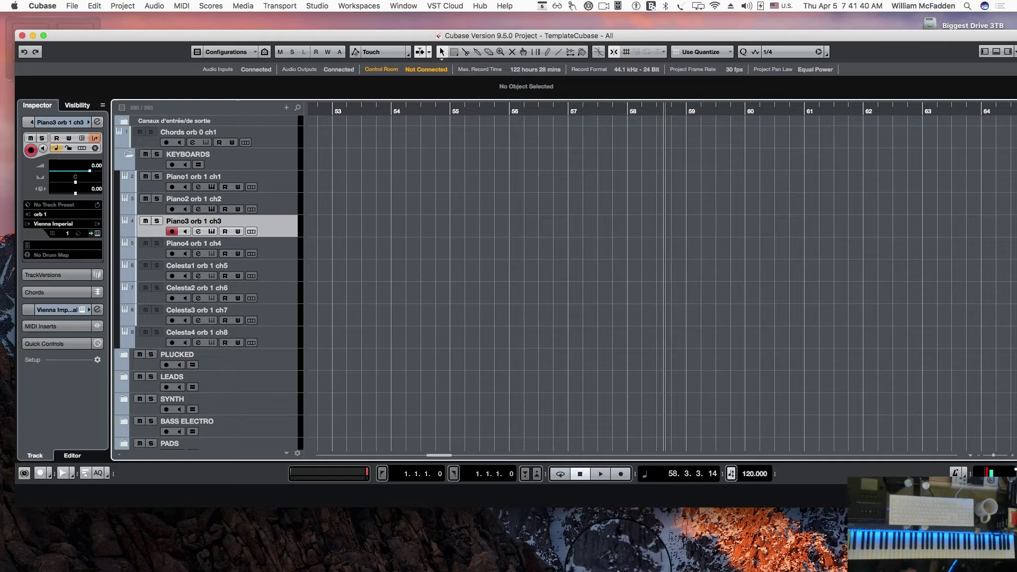
mouse_move(617, 569)
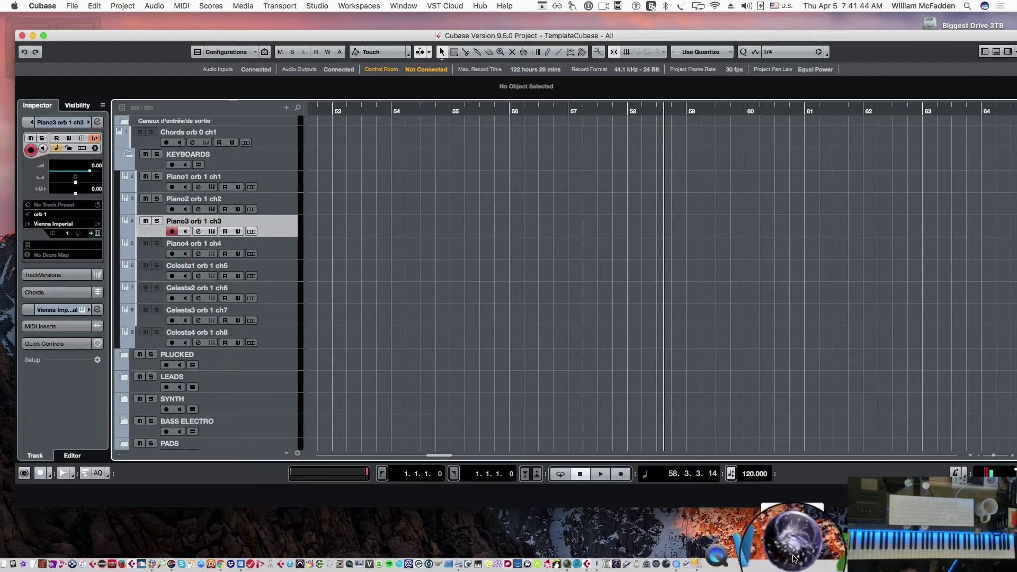
left_click(795, 559)
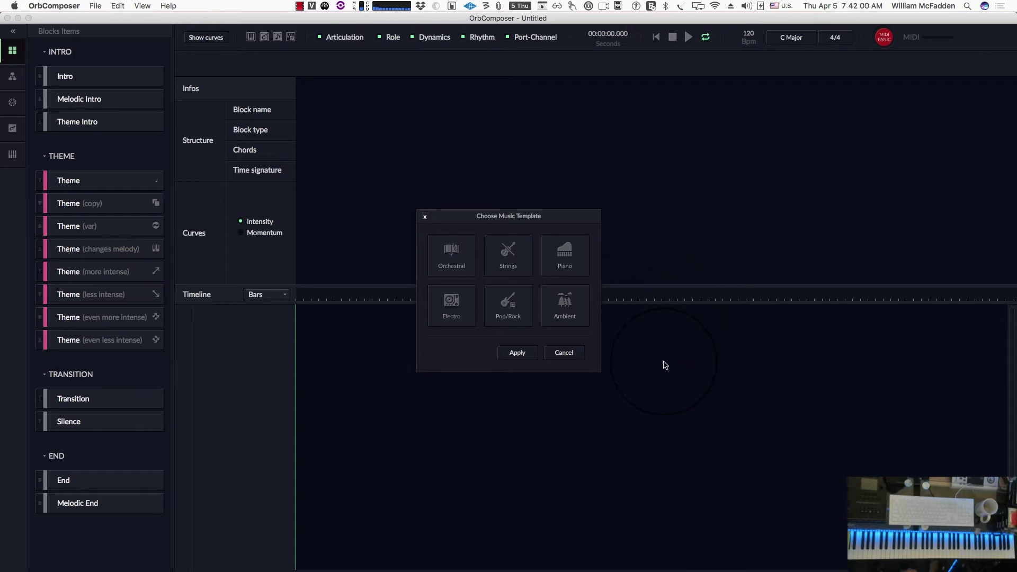
Apply the Piano music template and add a Theme block to the composition
left_click(566, 255)
left_click(517, 354)
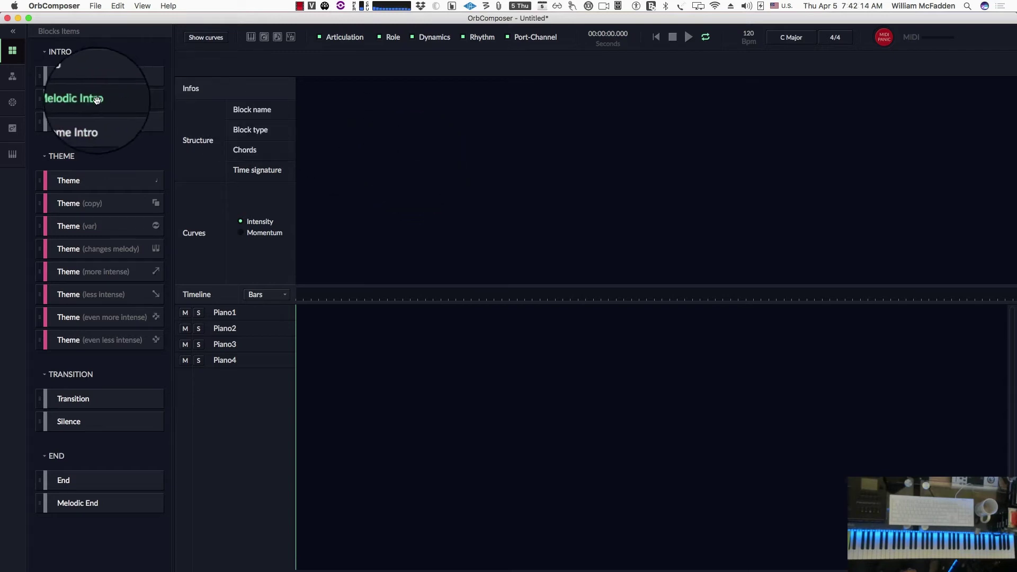
left_click_drag(69, 182, 386, 113)
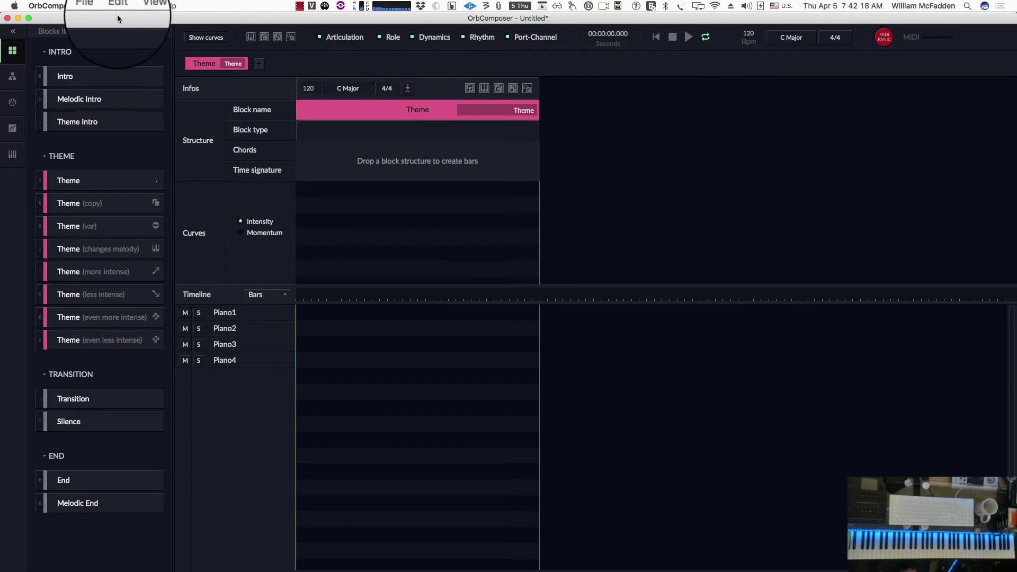
left_click_drag(117, 16, 142, 16)
Give the Theme block the Q Aq bar structure and create a Piano1 clip
left_click(38, 79)
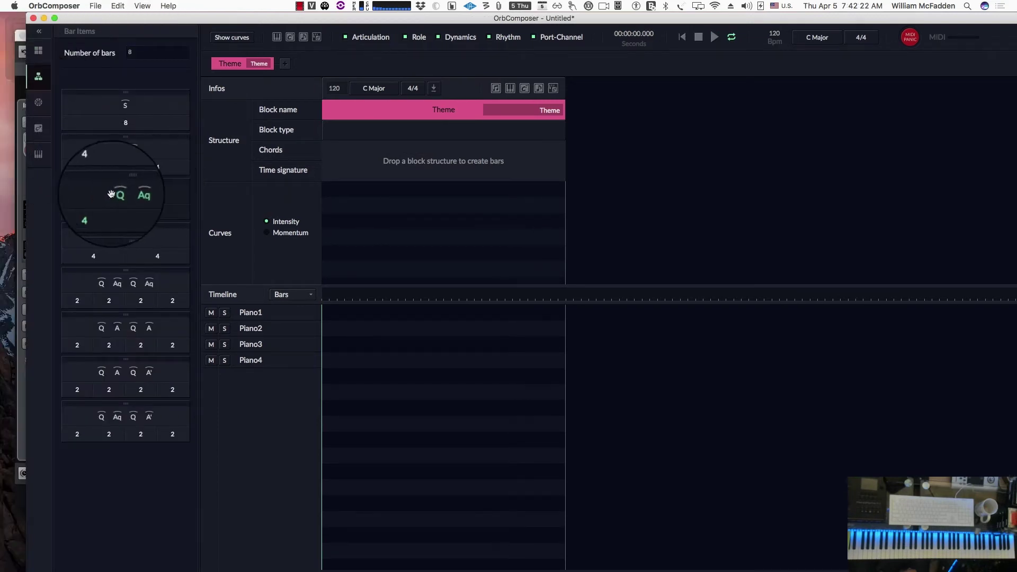
left_click_drag(167, 196, 400, 162)
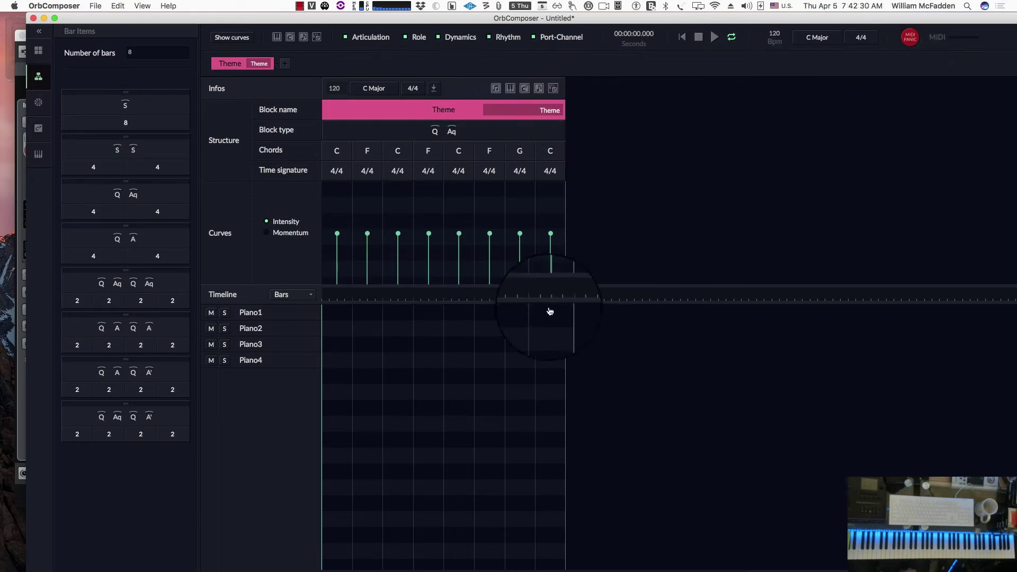
left_click(356, 315)
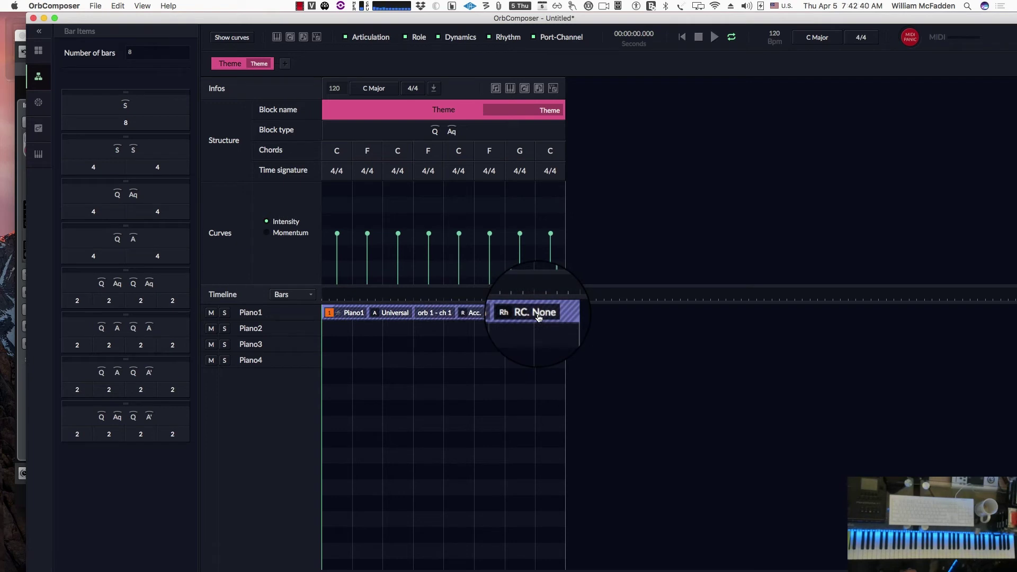
Lock the Piano1 clip's role to Melody and move Orb Composer aside to reveal Cubase
left_click(462, 314)
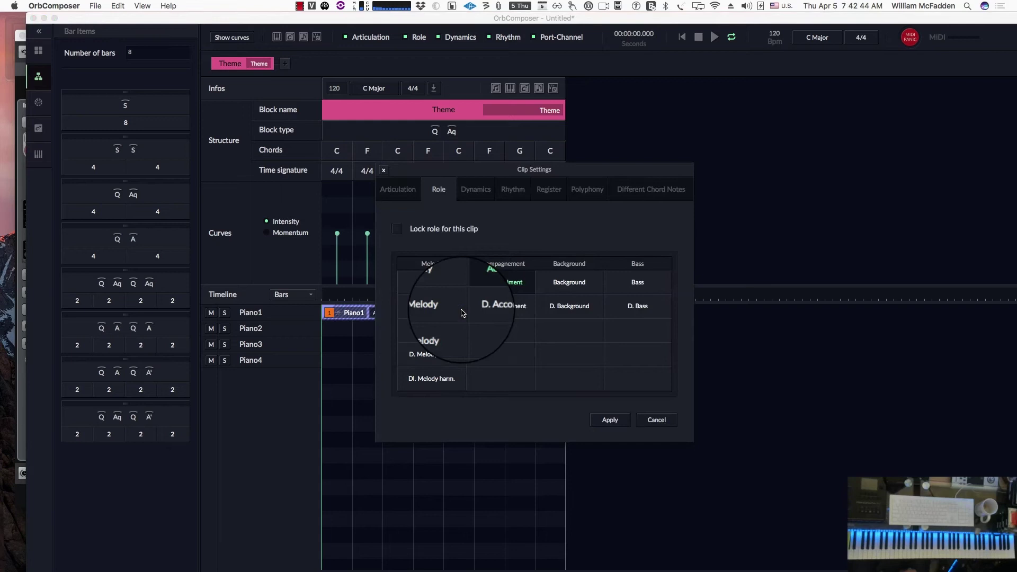
left_click(432, 282)
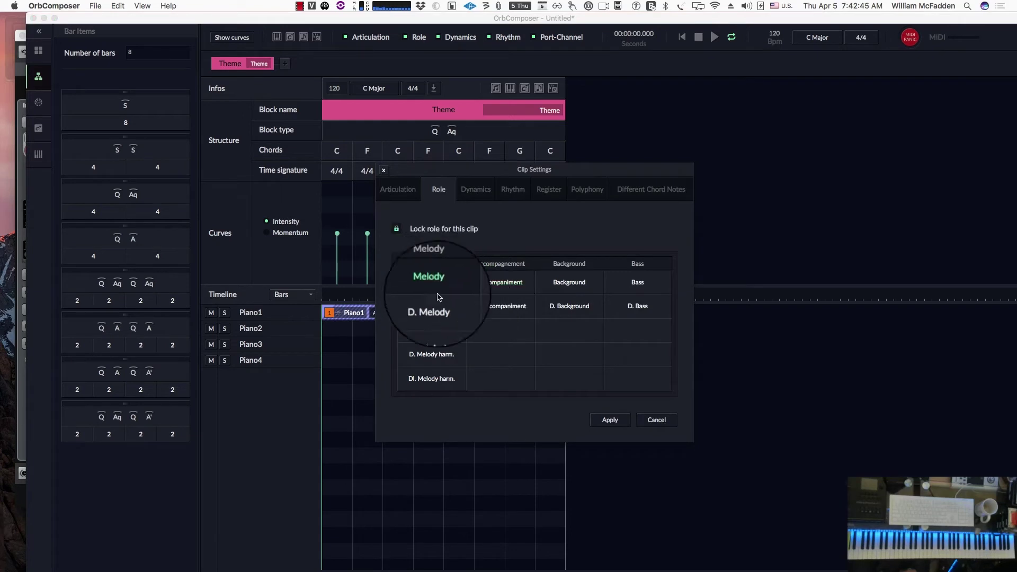
left_click(610, 422)
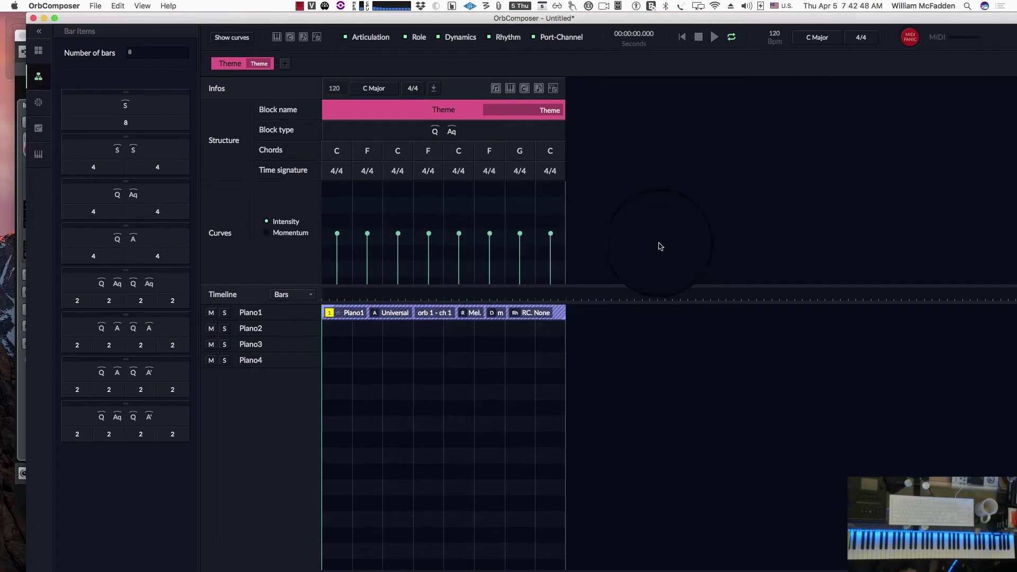
left_click_drag(225, 15, 1014, 25)
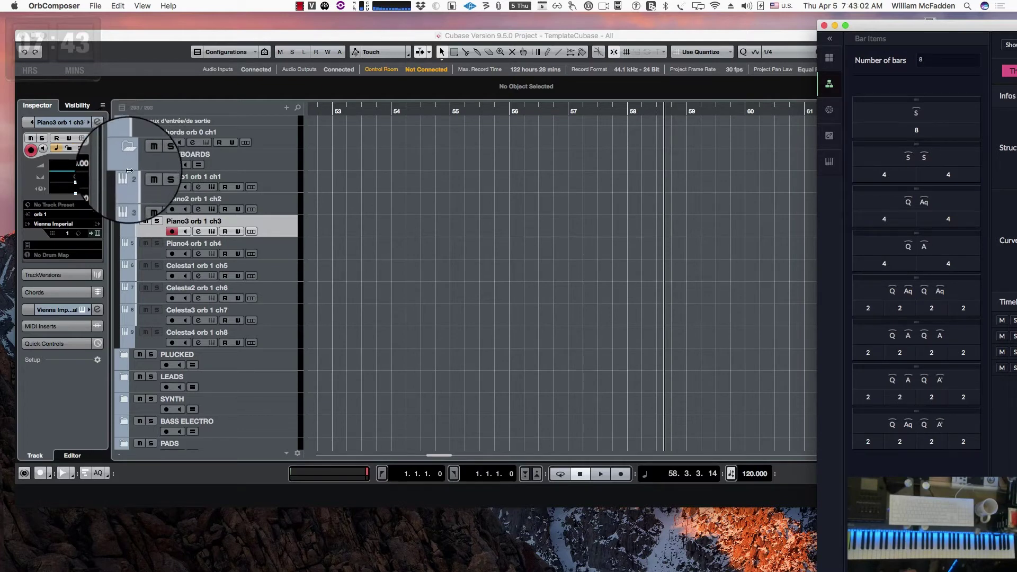
Collapse the KEYBOARDS folder in Cubase and bring Orb Composer back to the front
left_click(124, 153)
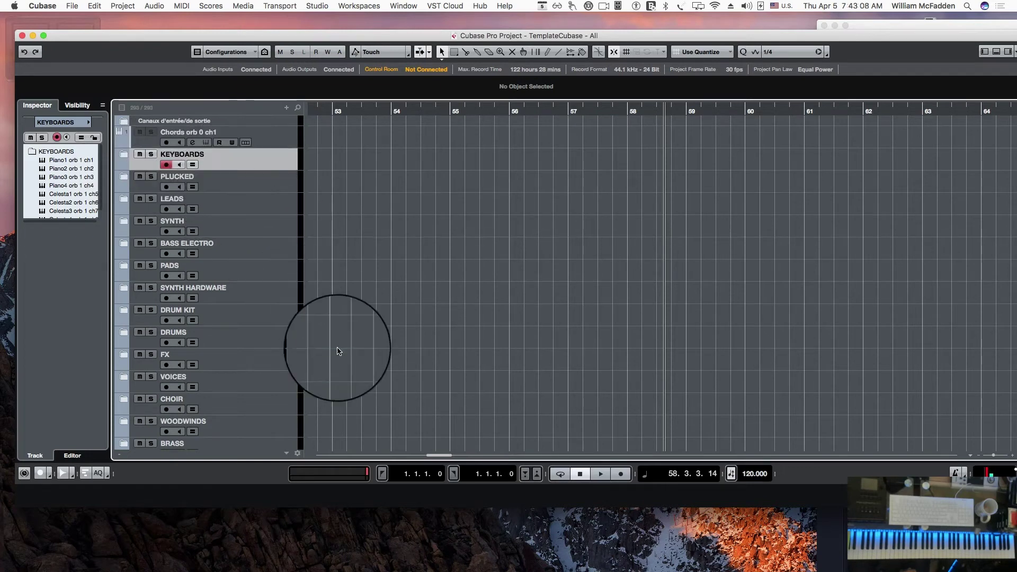
mouse_move(477, 565)
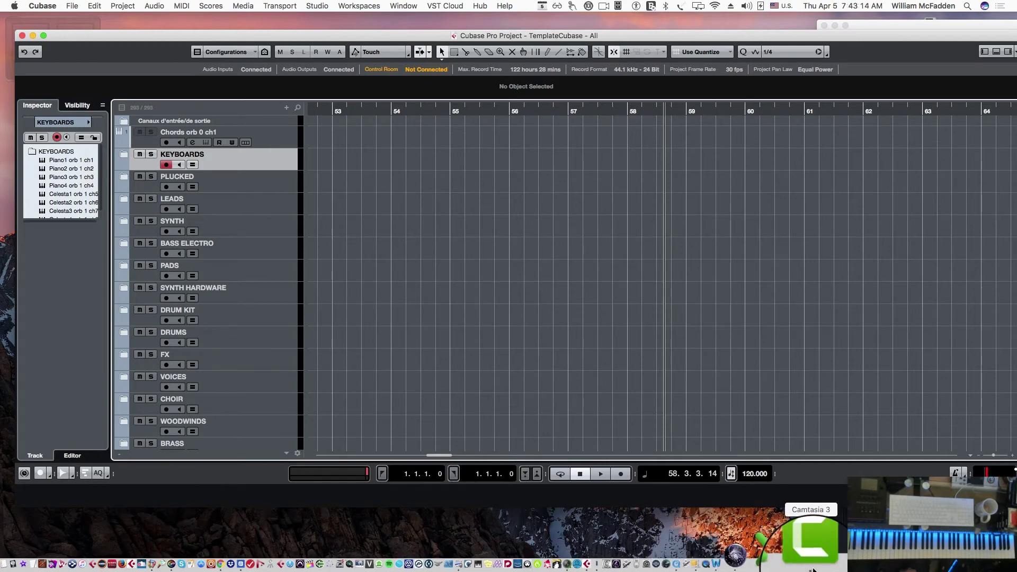
left_click(795, 559)
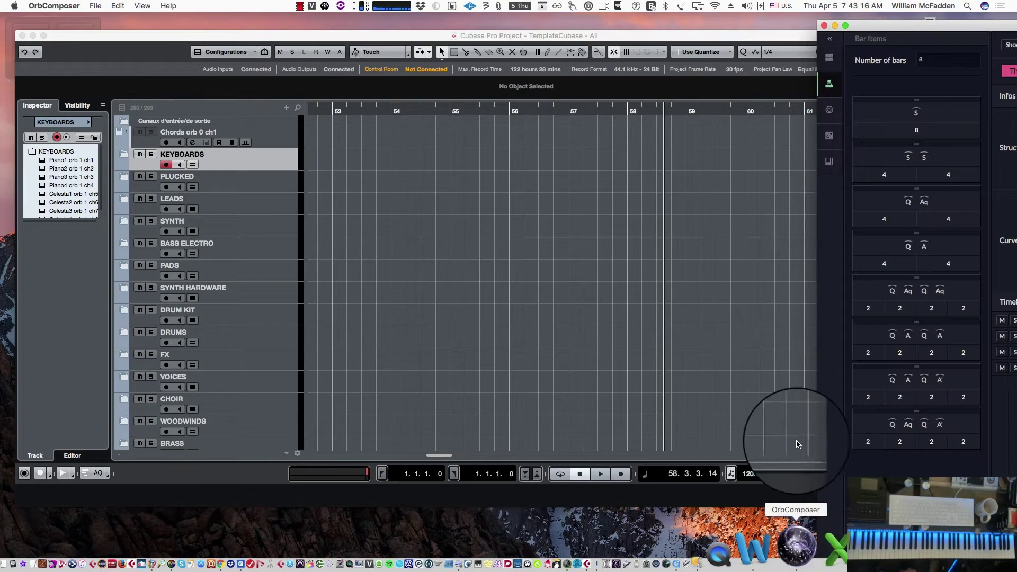
Move Orb Composer over Cubase and play the Theme's Piano1 melody to about 15 seconds
left_click_drag(890, 28, 150, 3)
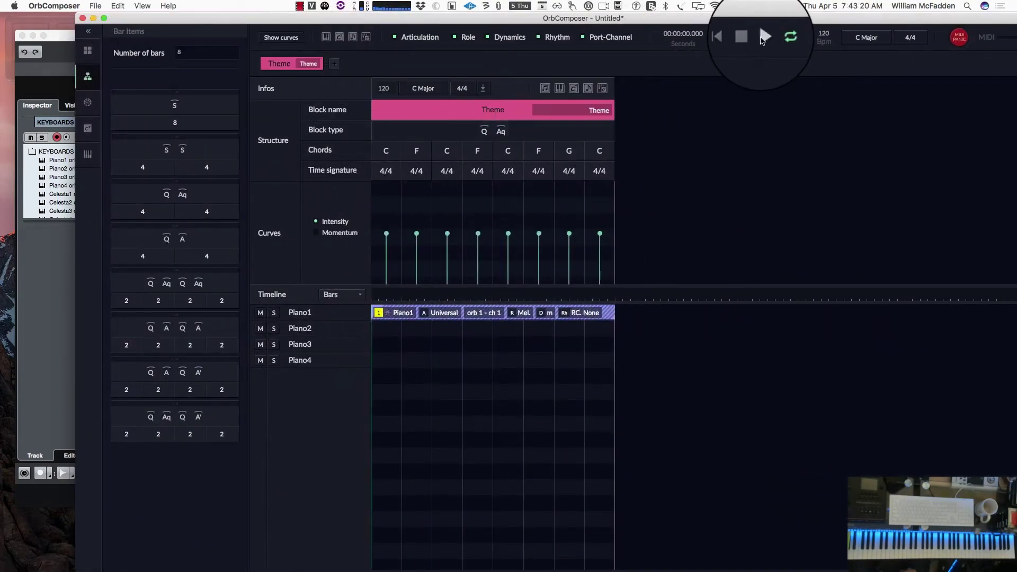
left_click(763, 38)
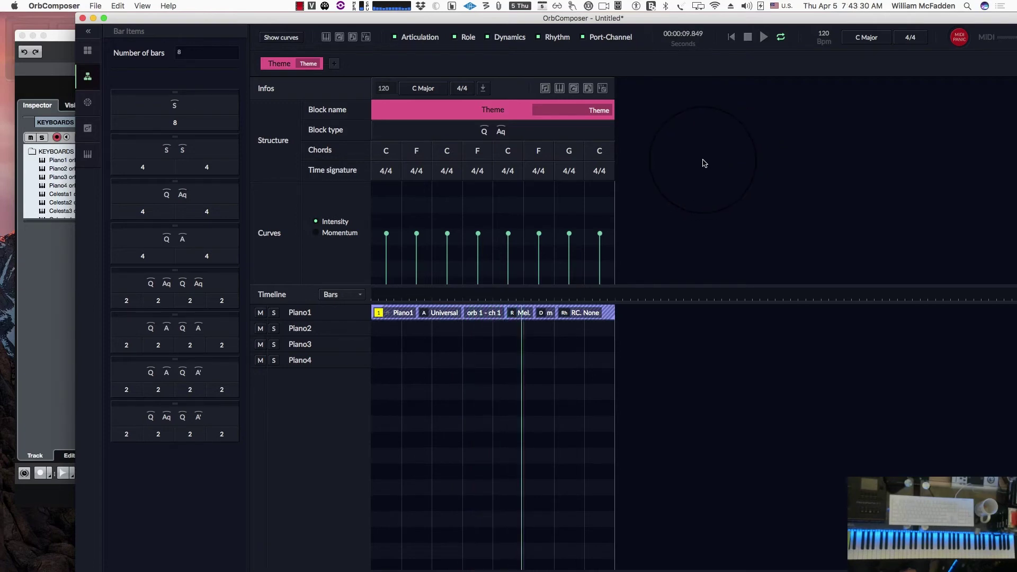
left_click_drag(289, 19, 222, 19)
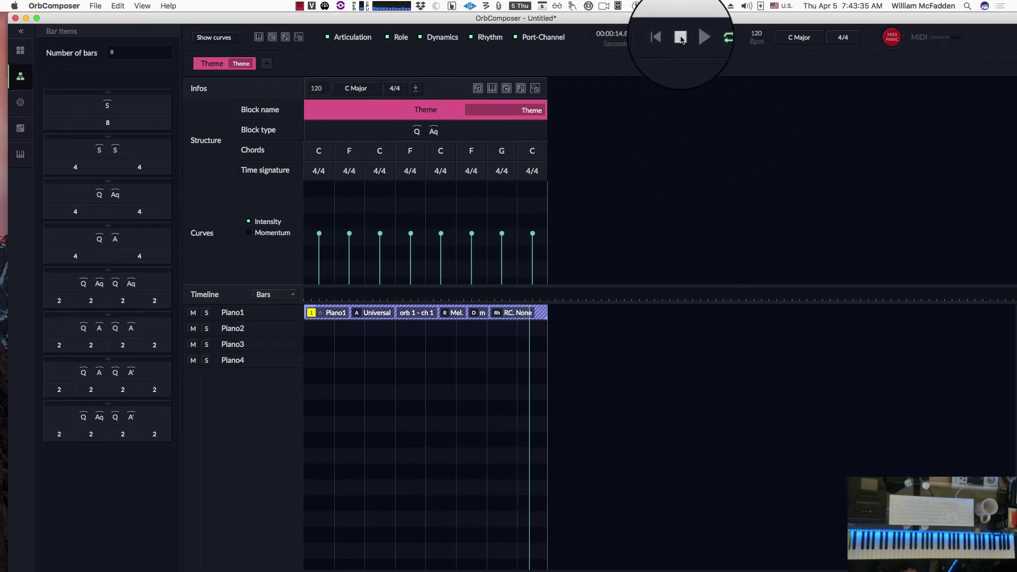
left_click(681, 38)
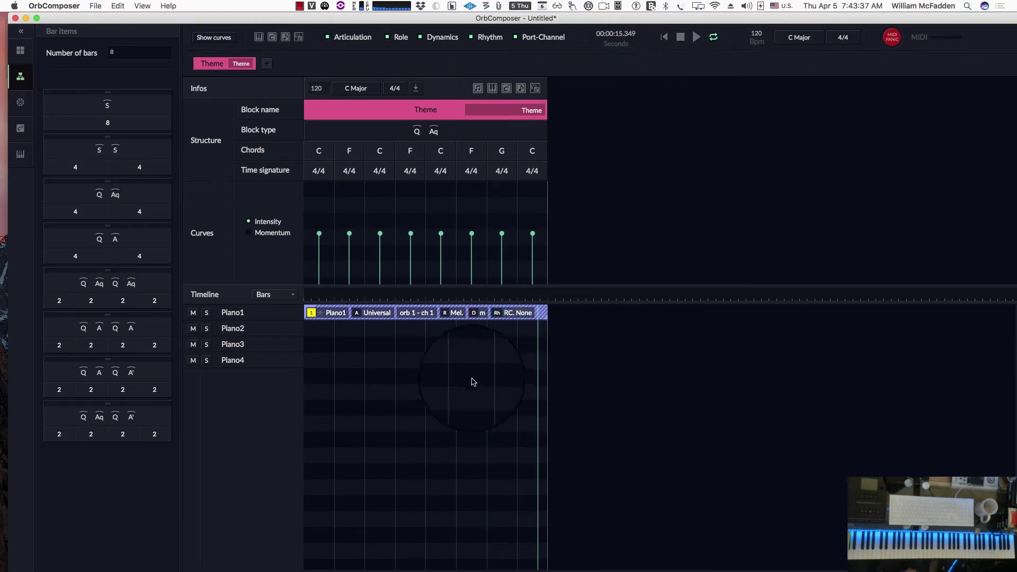
Add Piano2 accompaniment and Piano3 clips to the Theme, giving Piano3 the Bass role
left_click(358, 330)
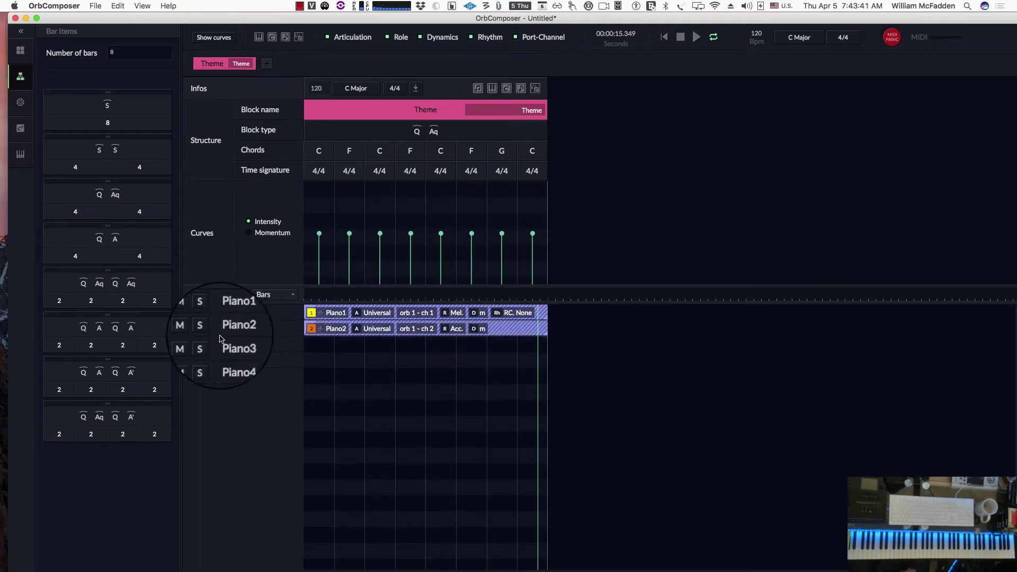
left_click(367, 348)
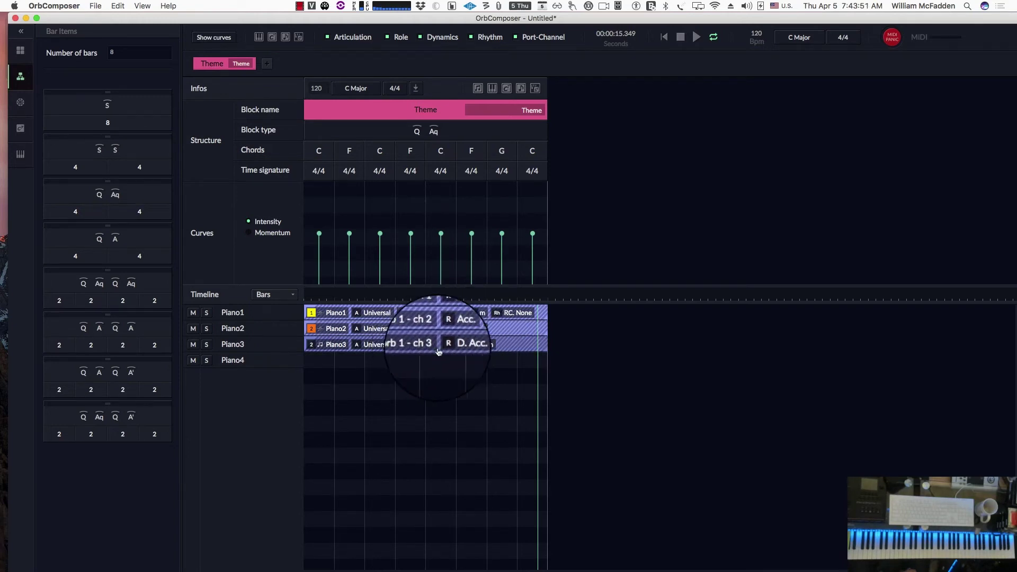
left_click(457, 346)
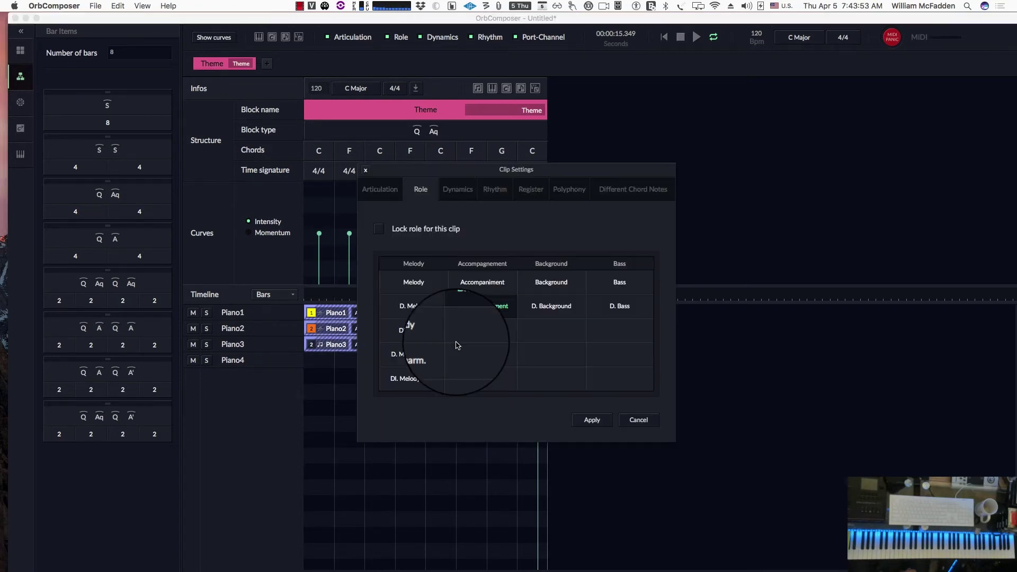
left_click(620, 282)
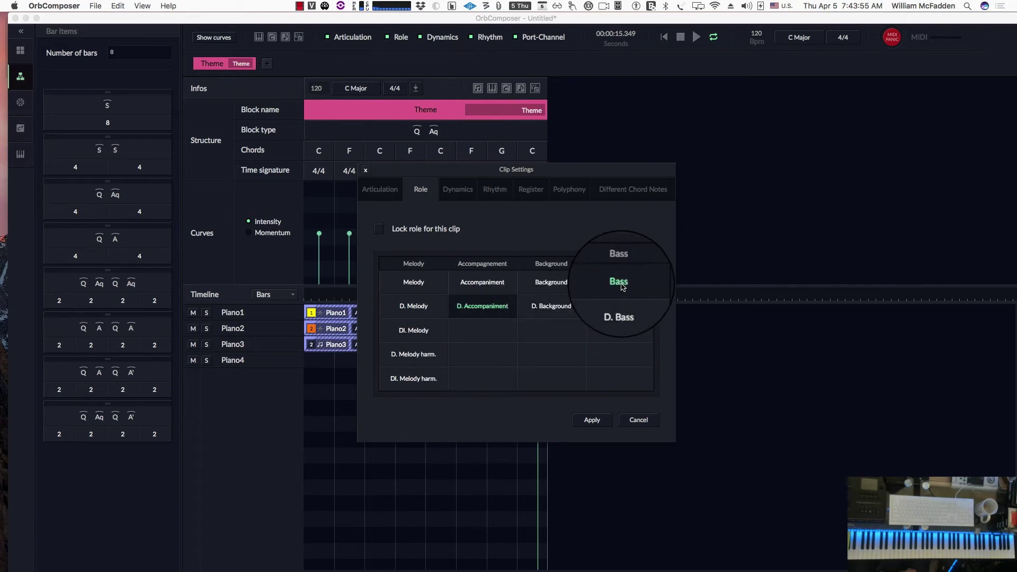
left_click(589, 421)
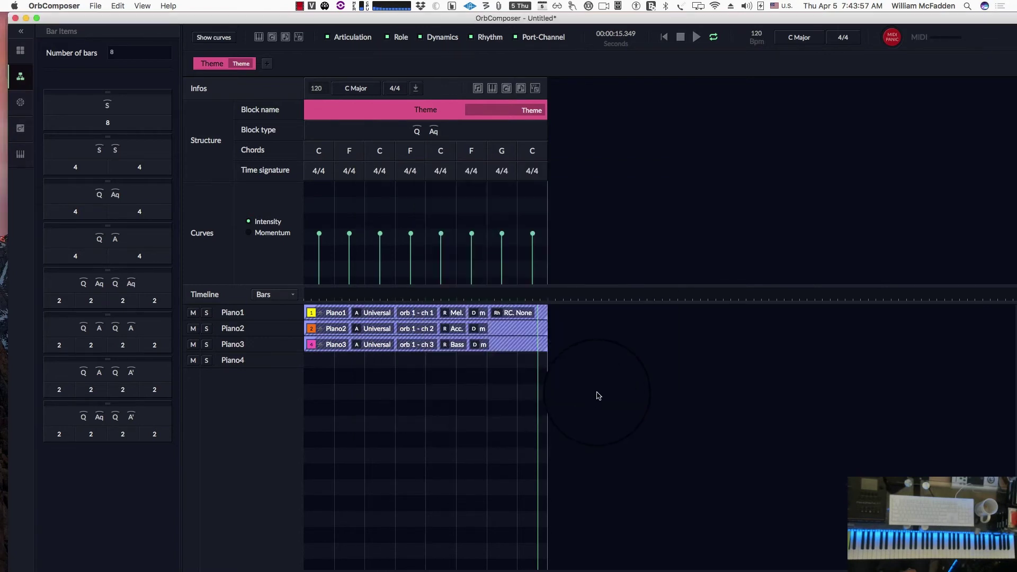
Play the three-piano Theme from its start, then stop playback
left_click(664, 37)
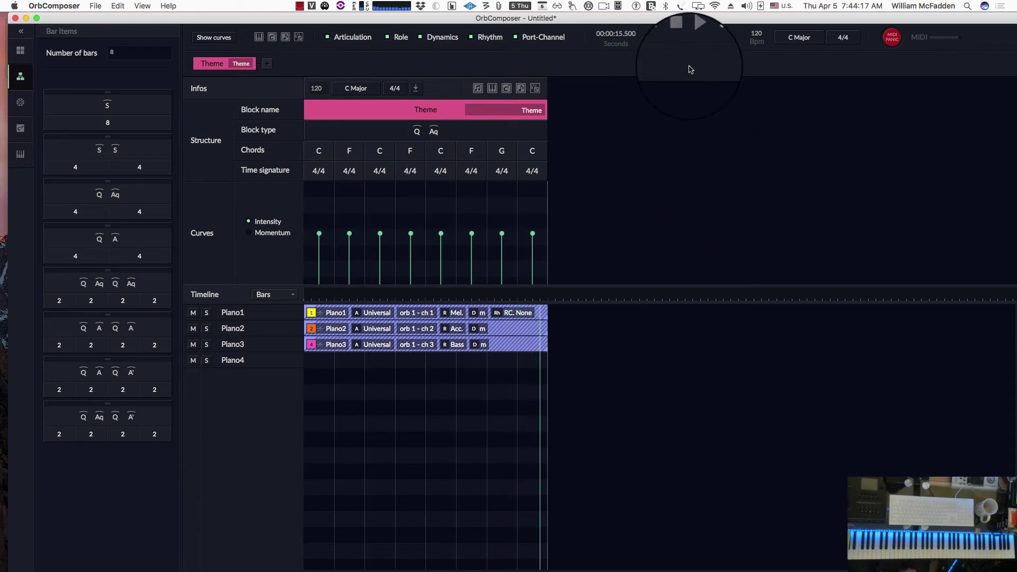
left_click(682, 37)
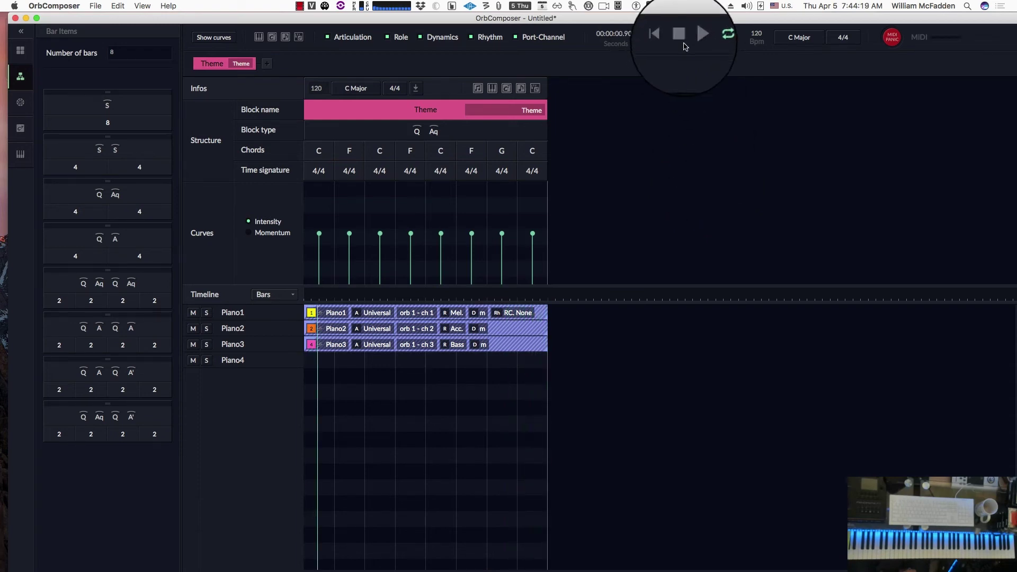
Move Orb Composer aside and bring the Cubase TemplateCubase project into focus
left_click_drag(331, 13, 1007, 16)
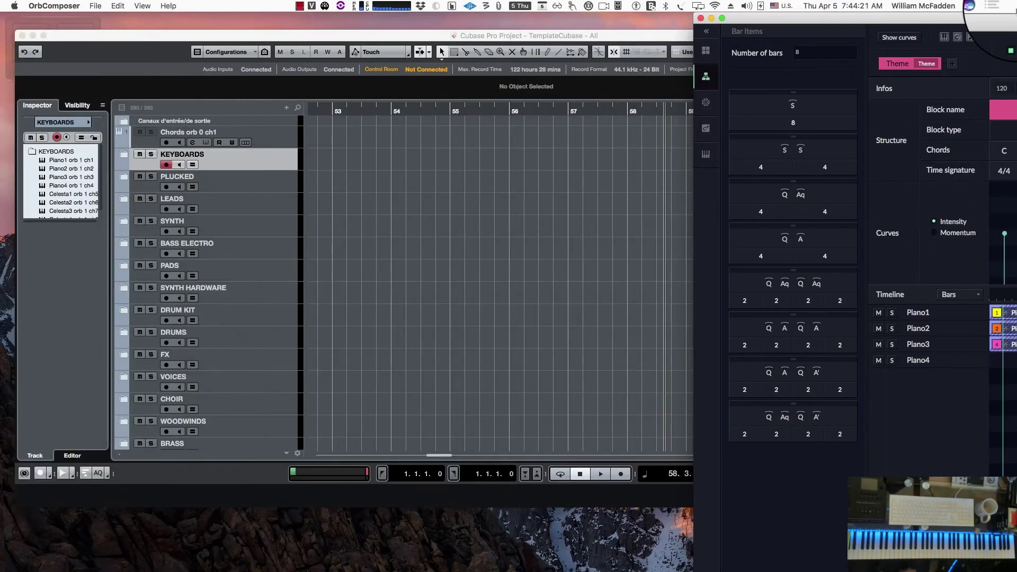
key("super+h")
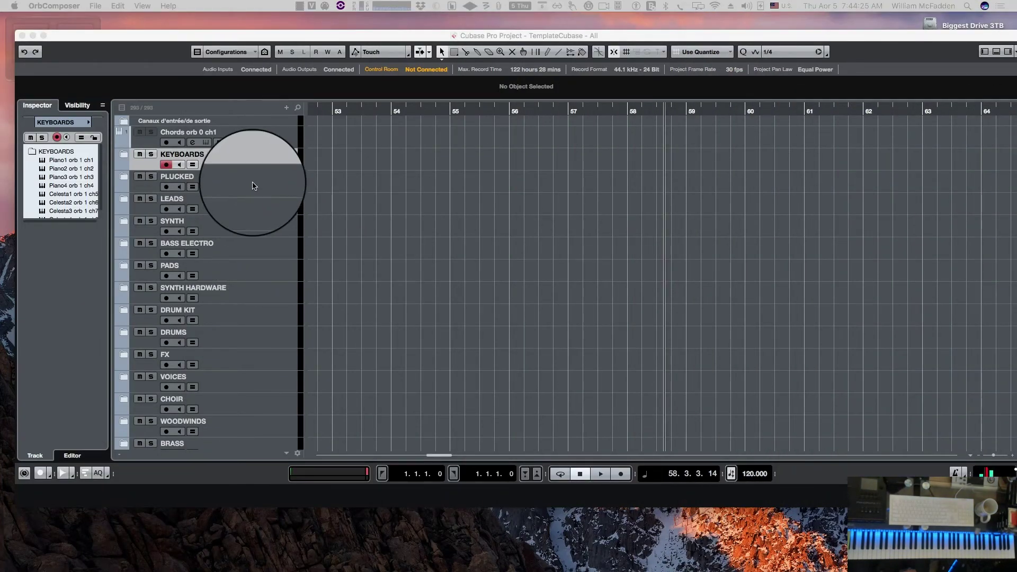
left_click(123, 155)
Expand and re-collapse the KEYBOARDS and PLUCKED folder tracks to inspect their contents
left_click(123, 155)
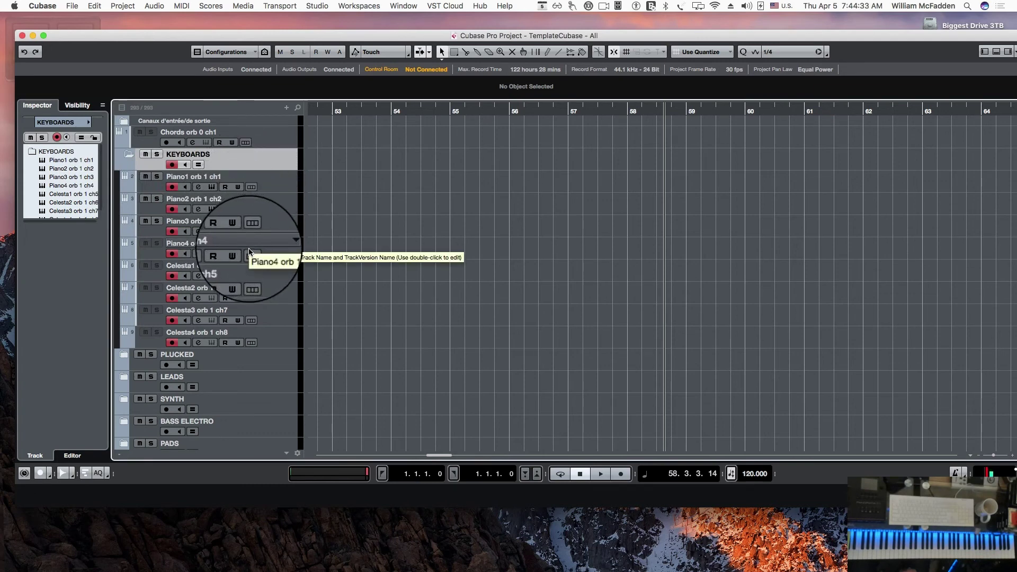
left_click(125, 153)
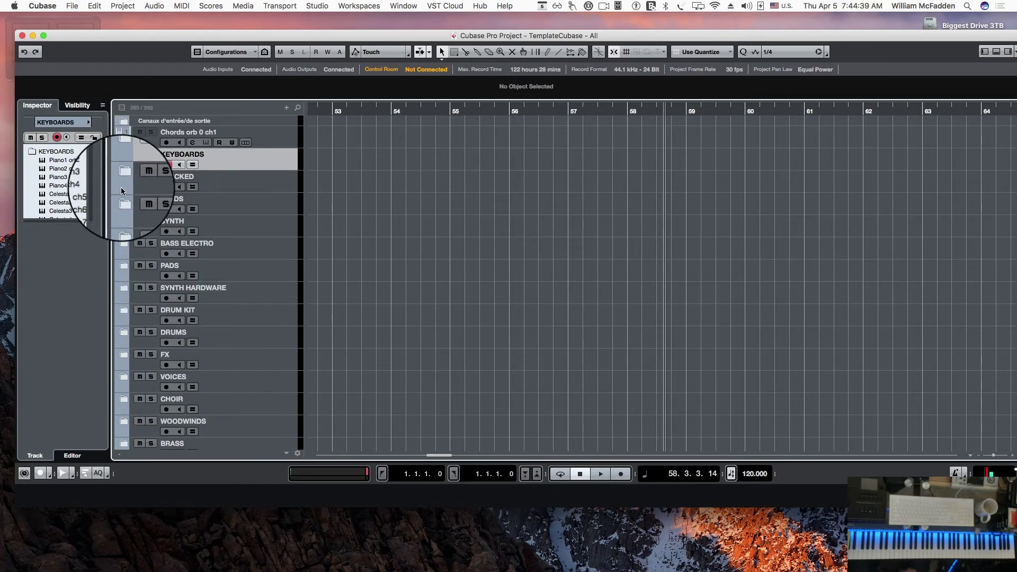
left_click(121, 175)
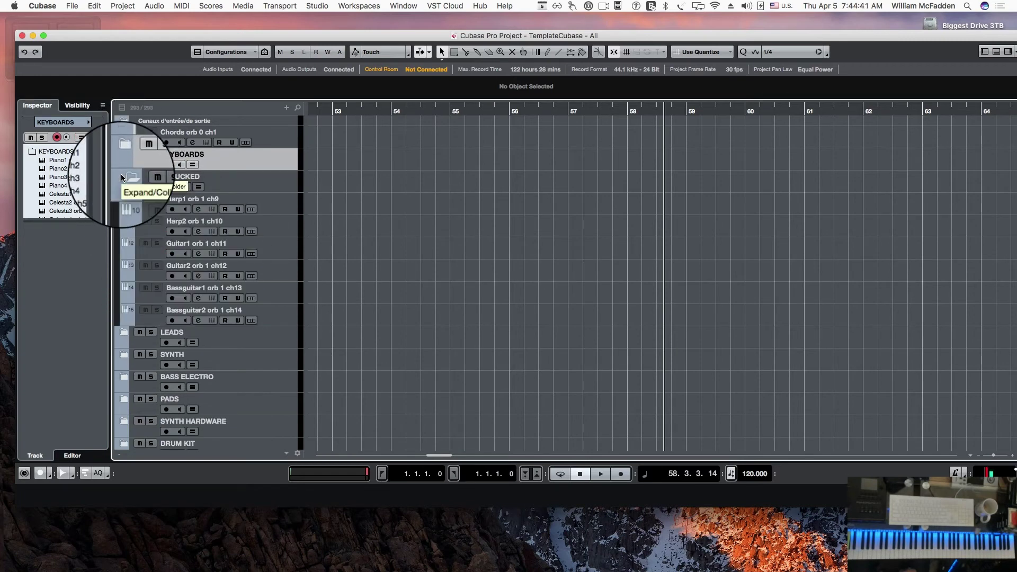
left_click(123, 176)
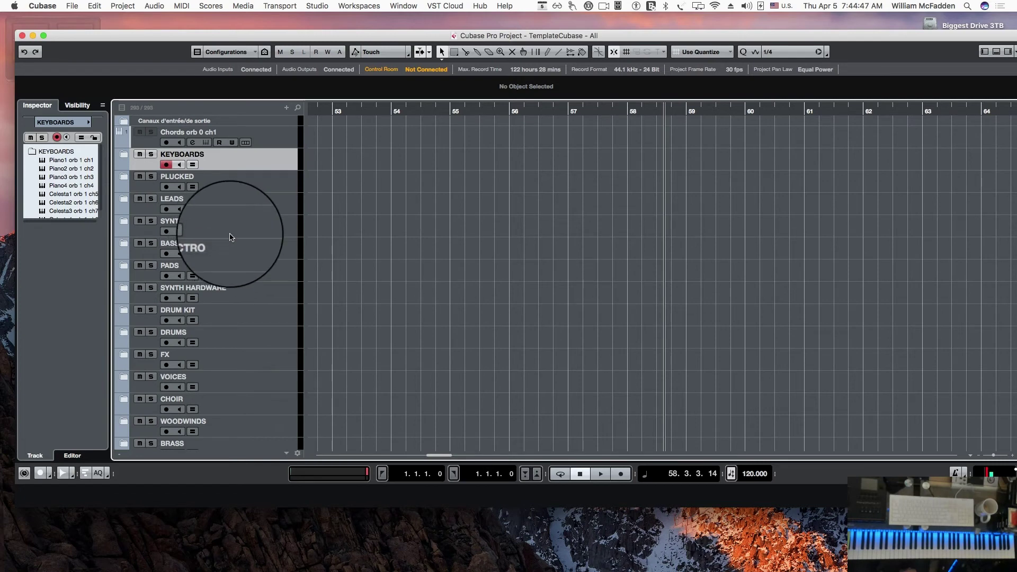
left_click(119, 262)
left_click(120, 262)
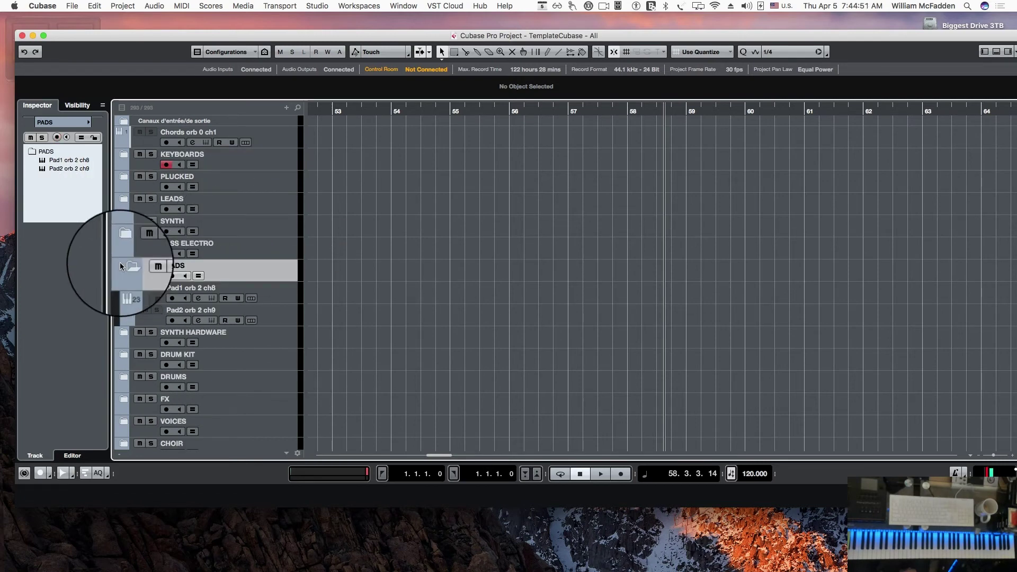
left_click(120, 263)
scroll(227, 318, "down", 1)
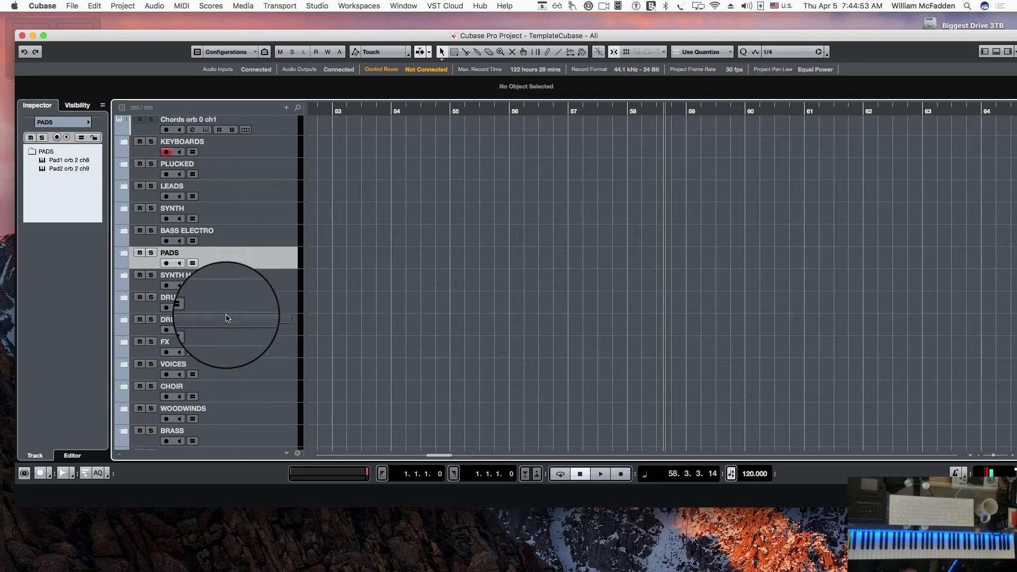
scroll(227, 317, "down", 4)
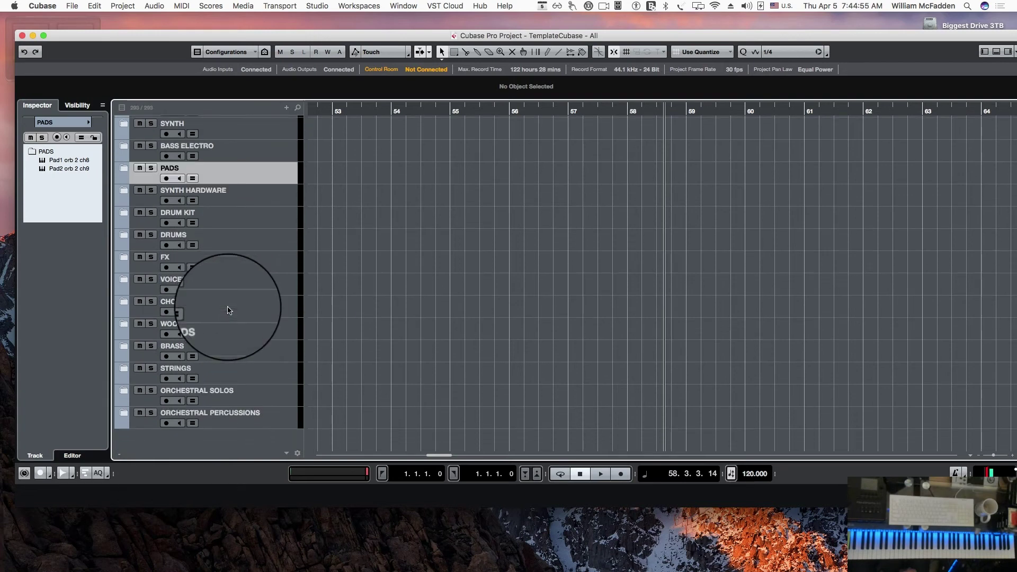
left_click_drag(229, 310, 254, 300)
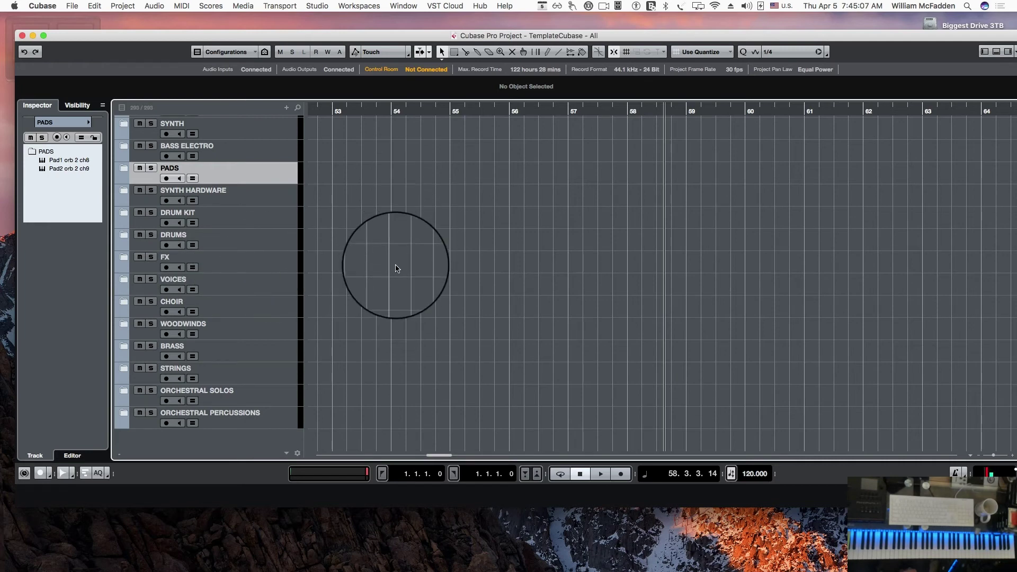
Expand the STRINGS folder and select its Violins I subfolder
left_click(123, 367)
scroll(239, 329, "down", 5)
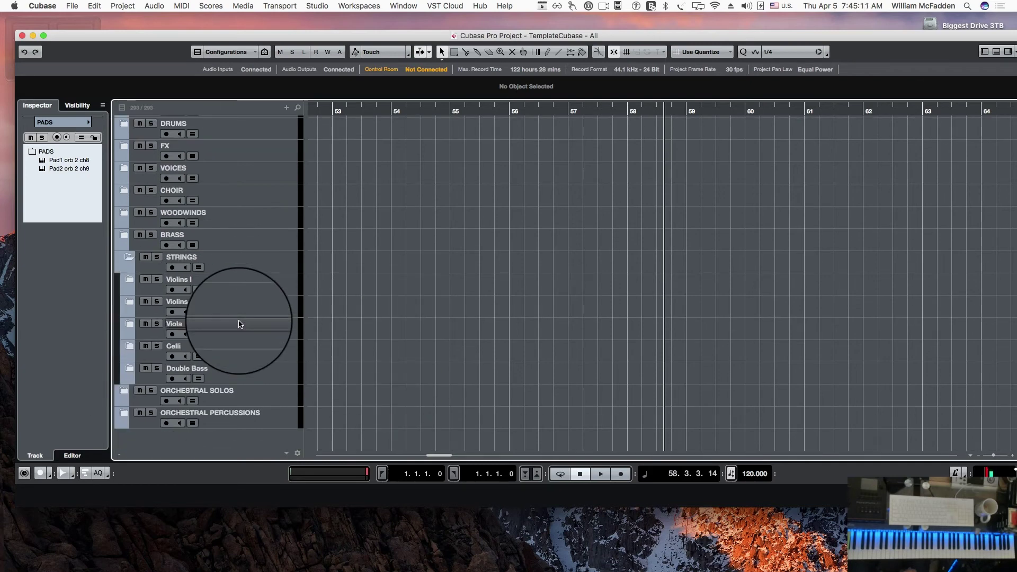
left_click(241, 289)
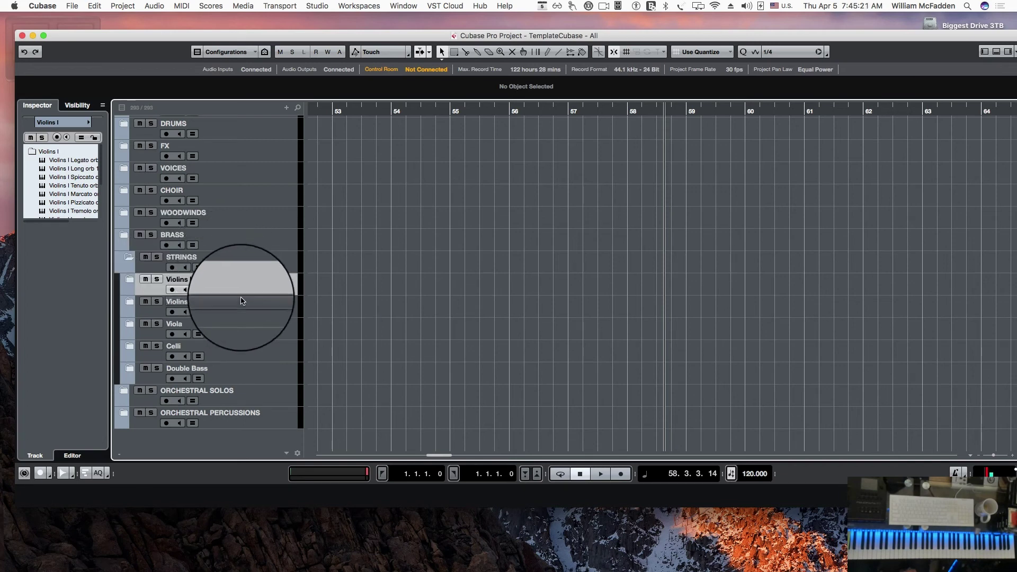
Expand Violins I into its articulation tracks and record-enable Violins I Legato orb 13 ch1
left_click(129, 285)
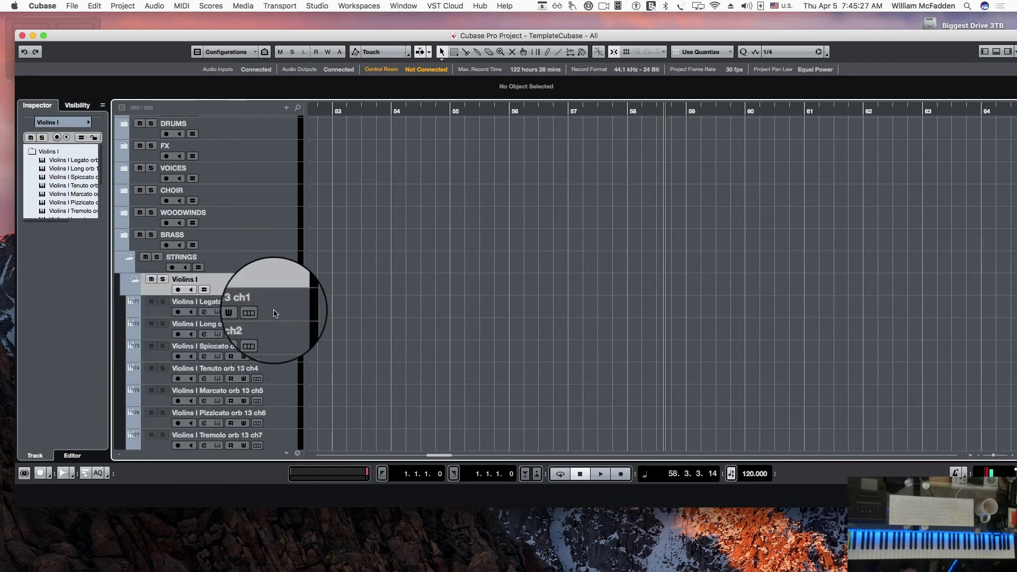
scroll(275, 313, "down", 3)
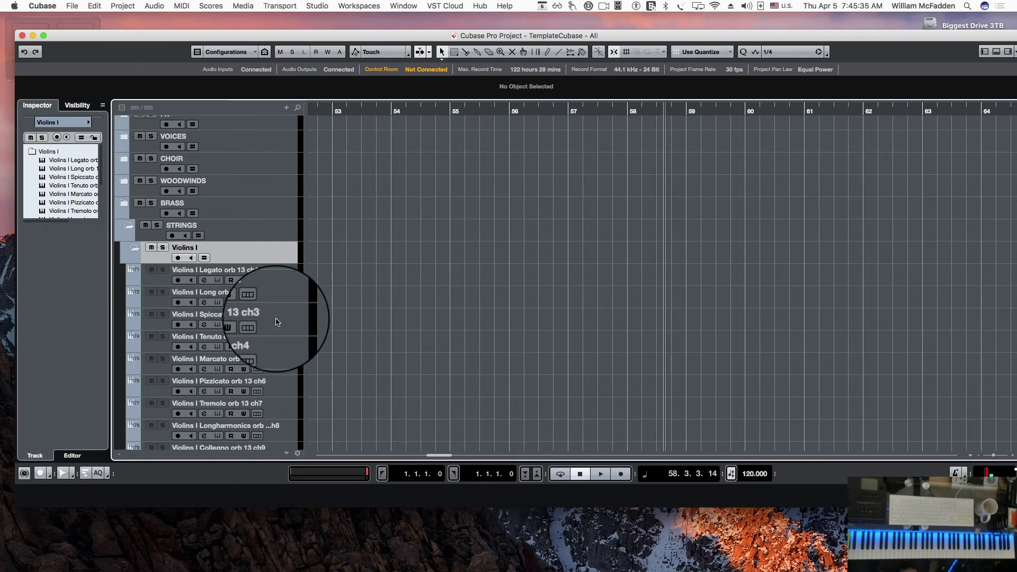
scroll(276, 313, "down", 8)
scroll(277, 322, "down", 2)
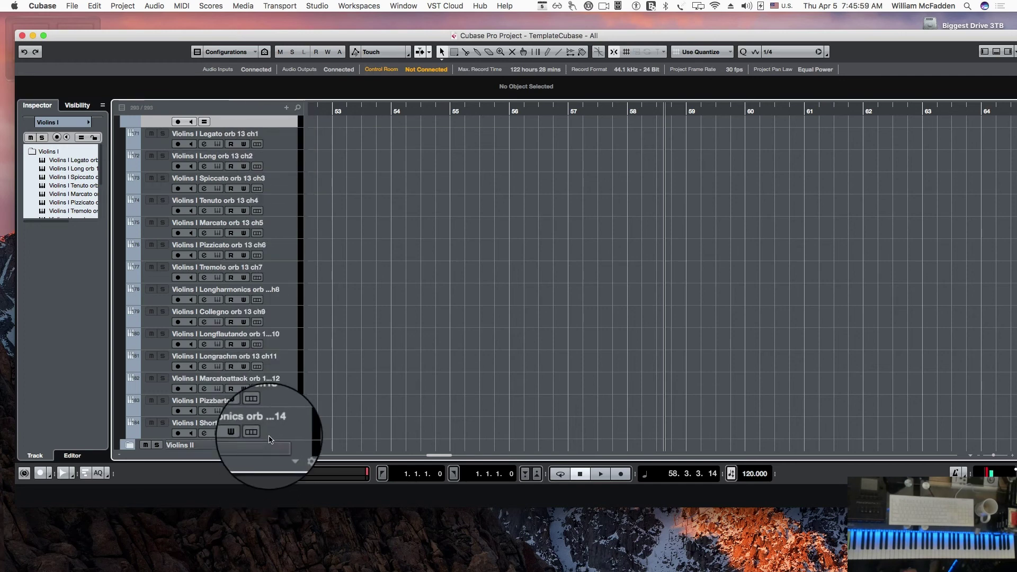
left_click(280, 144)
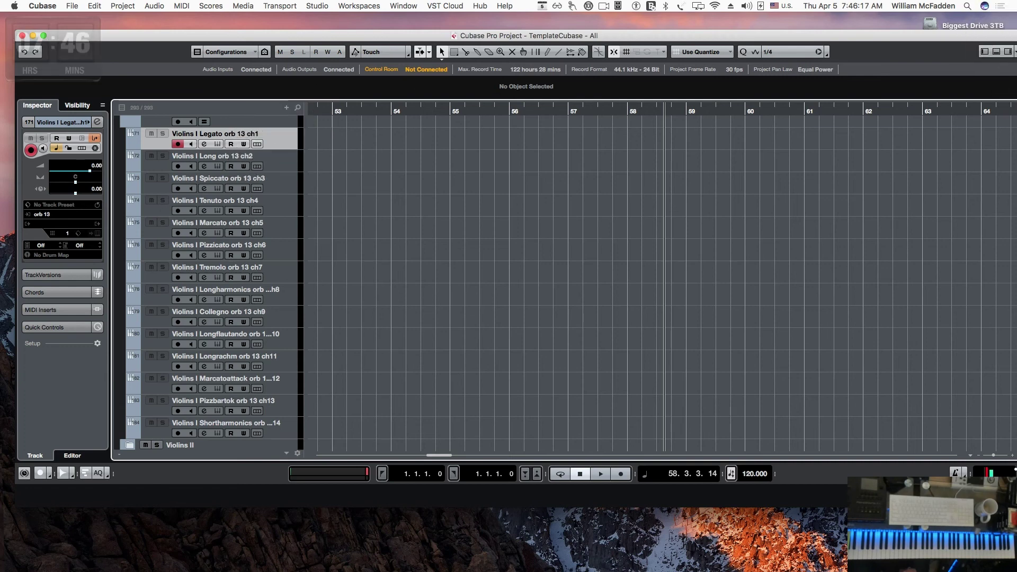
key("super+Tab")
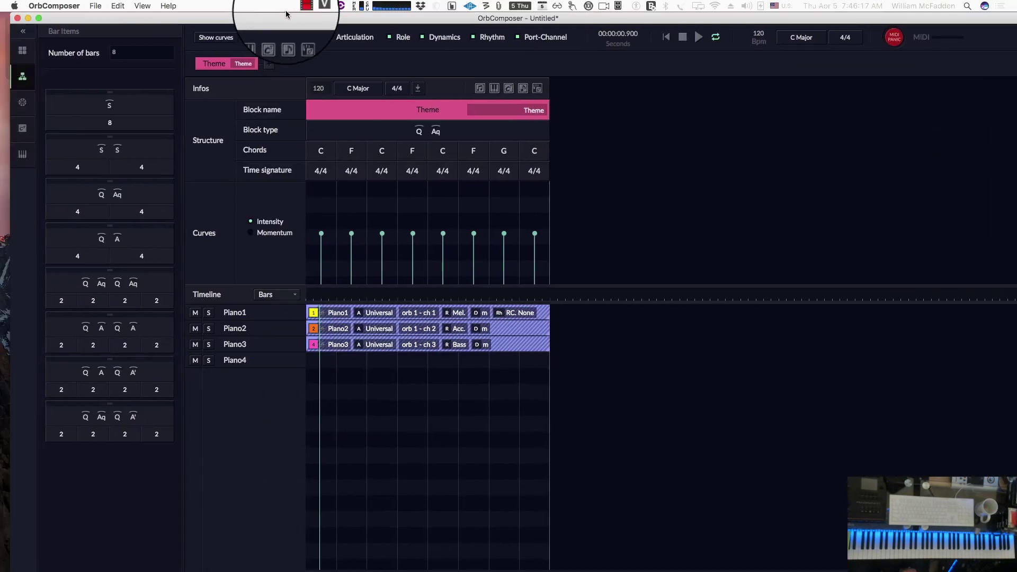
left_click_drag(285, 15, 277, 11)
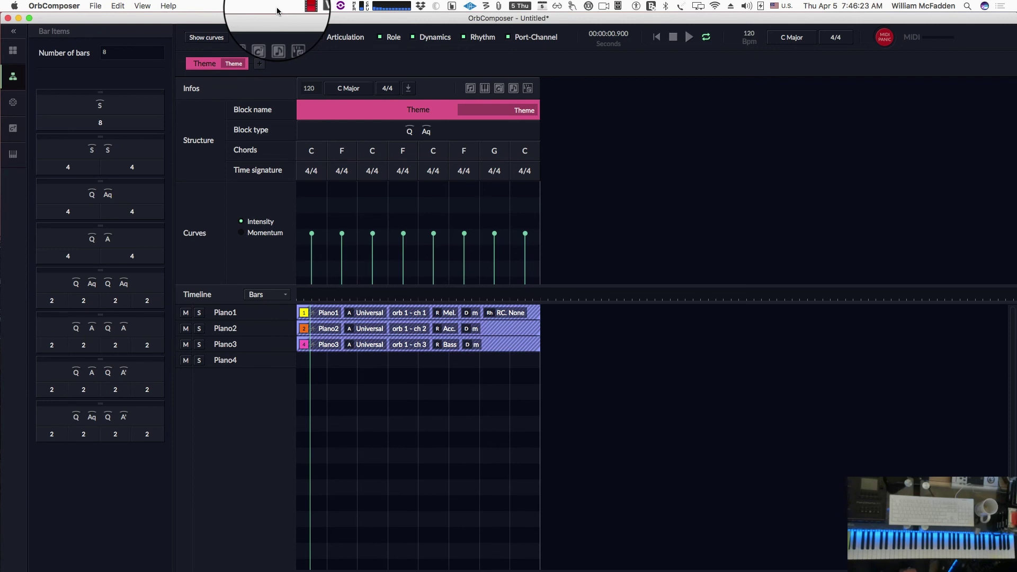
left_click_drag(277, 10, 273, 13)
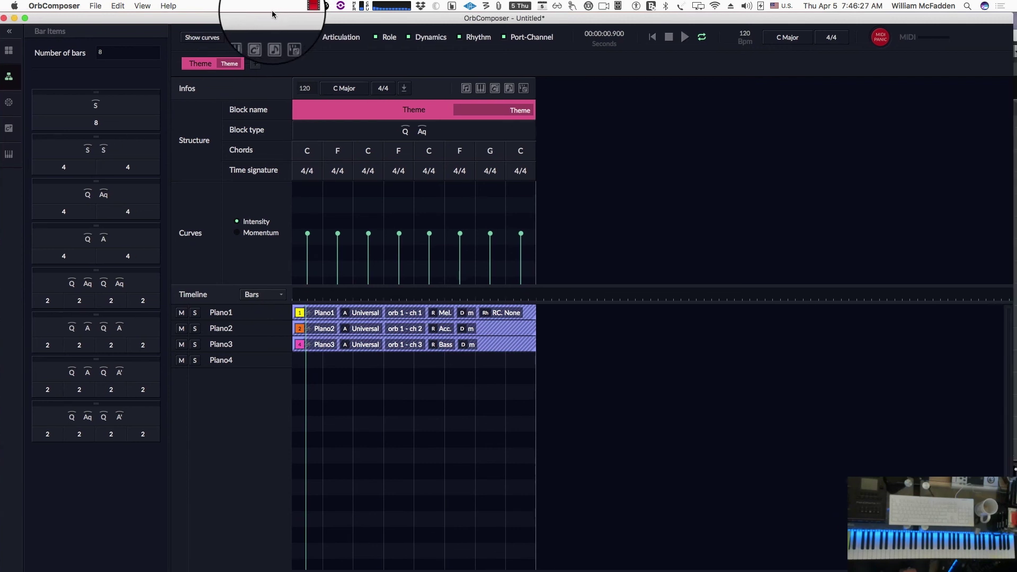